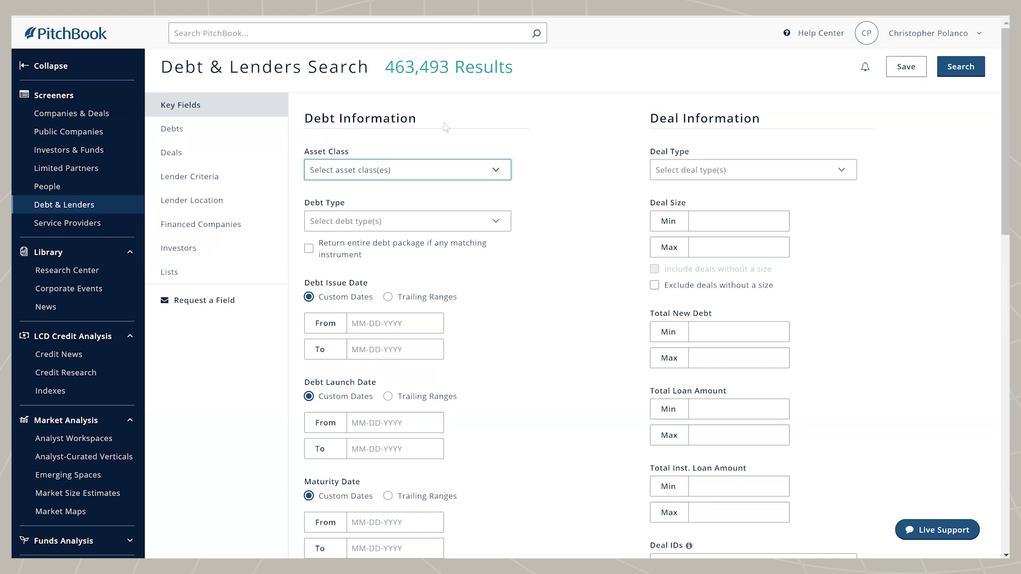
Limit the debt search to the Leveraged Loans and Private Credit asset classes.
click(495, 170)
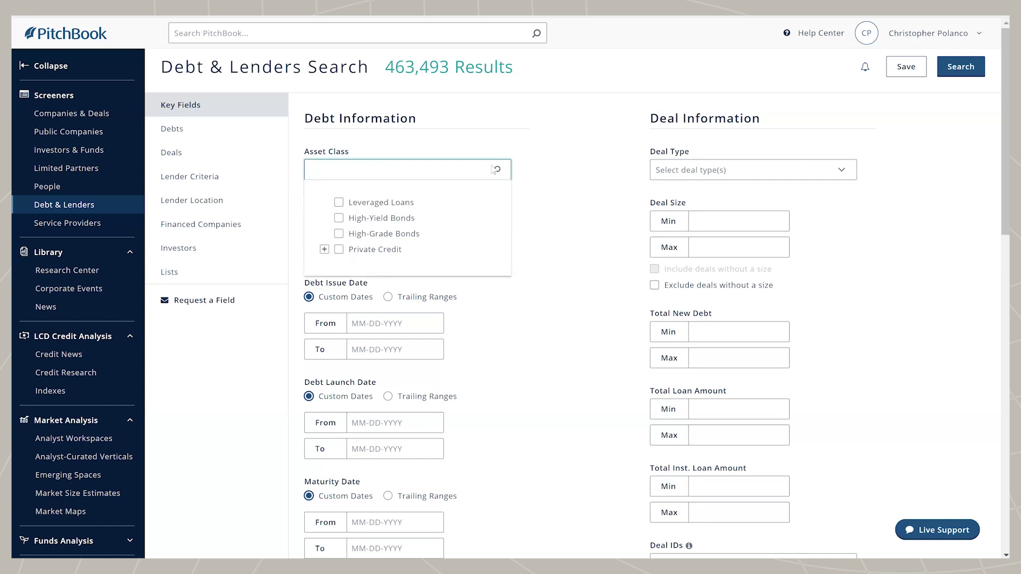
click(339, 202)
click(338, 267)
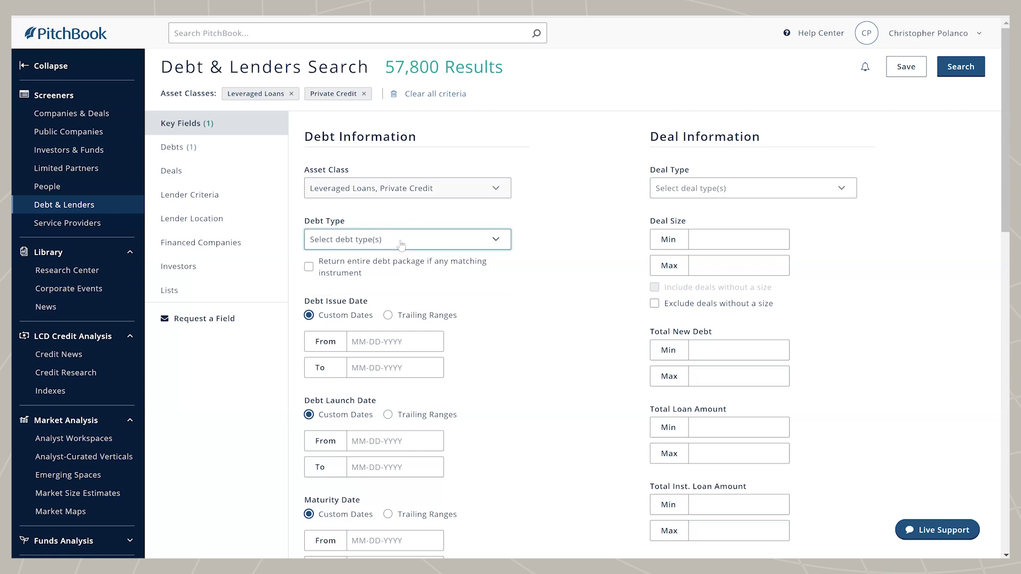
Set the debt type criterion to all Loans, including every loan subtype.
click(400, 240)
click(324, 288)
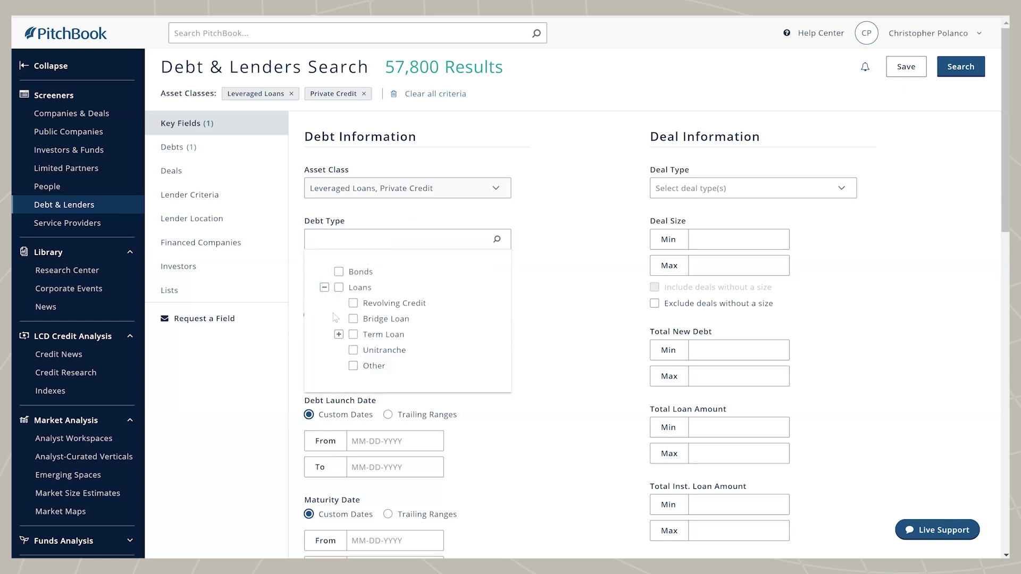
click(338, 335)
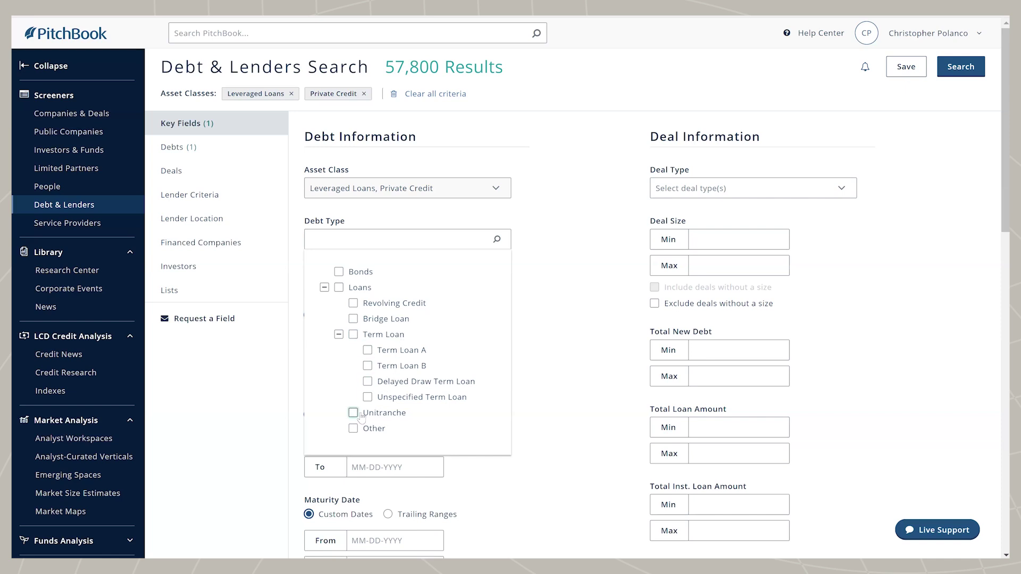
click(339, 287)
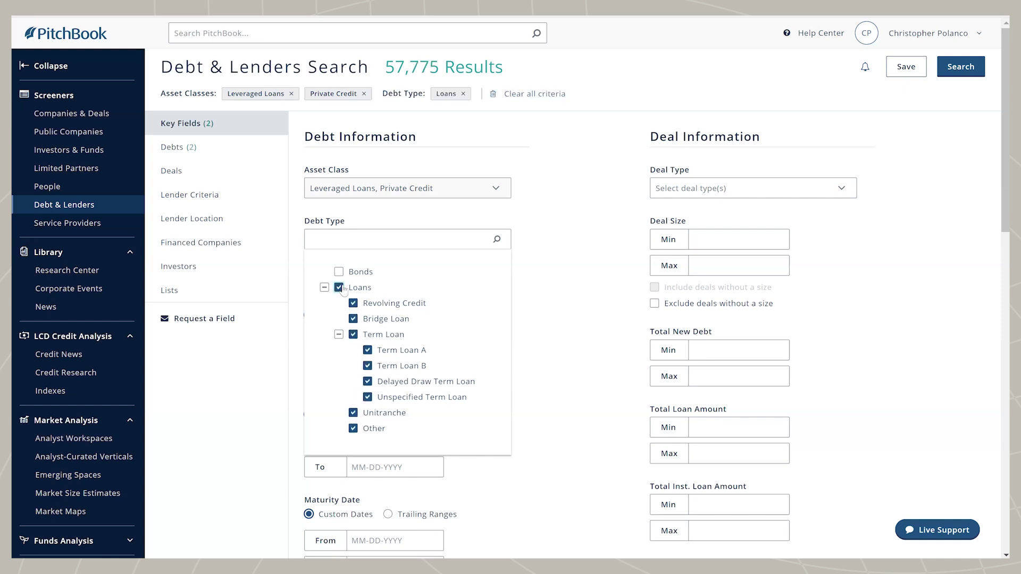
click(550, 211)
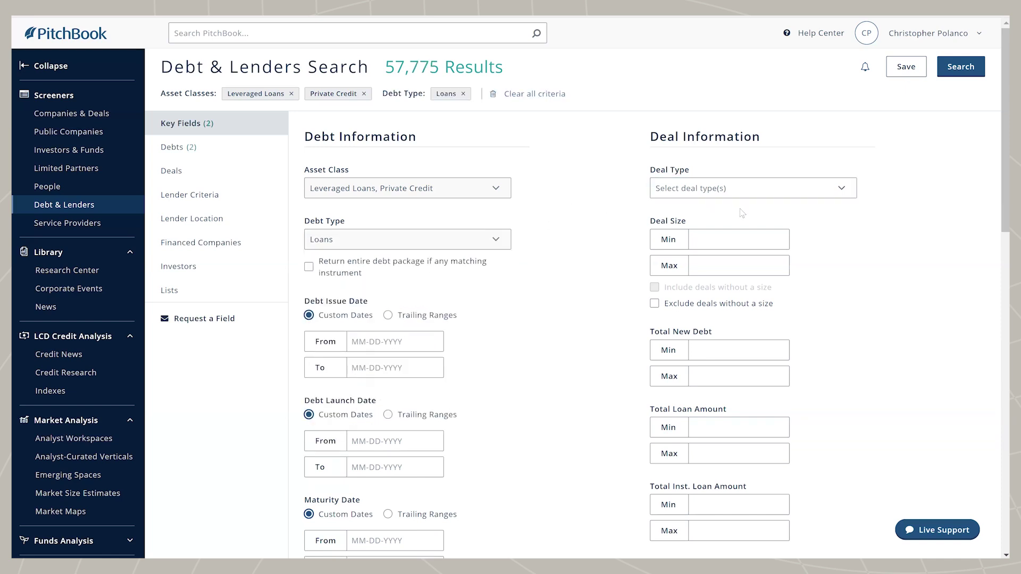
Set the deal type criterion to Refinancing.
click(828, 190)
drag(850, 229, 850, 276)
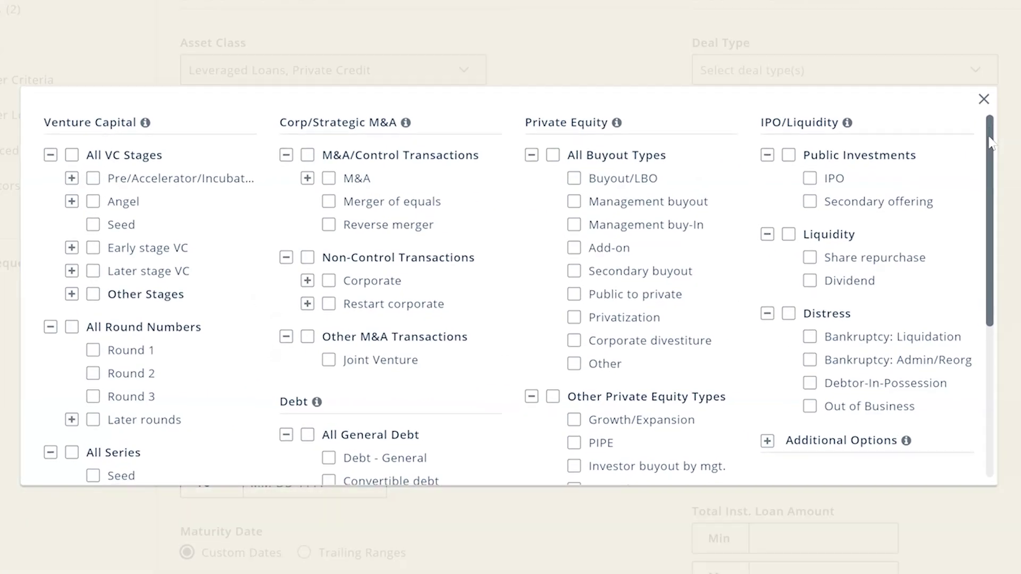
drag(984, 200, 971, 285)
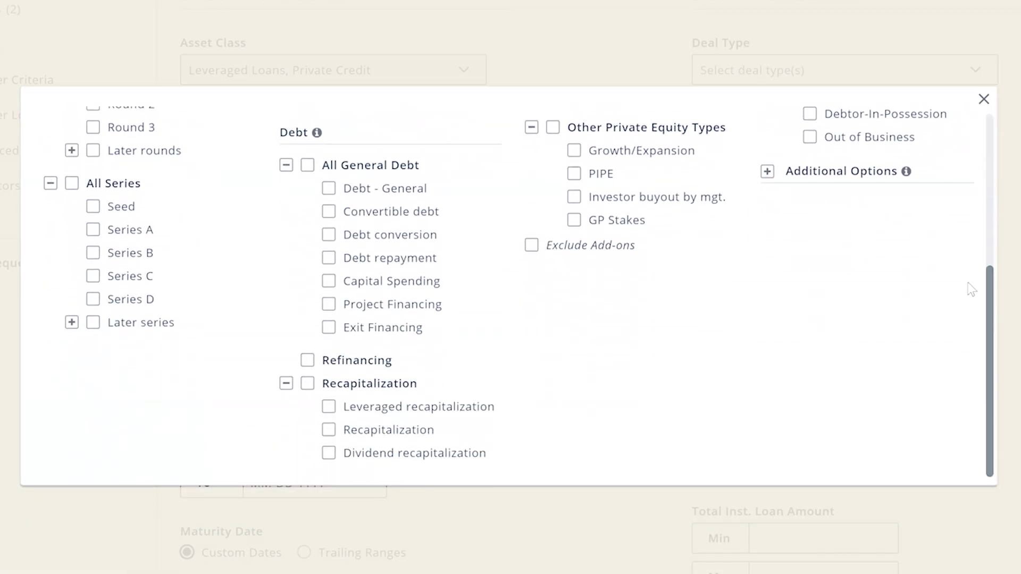
click(307, 362)
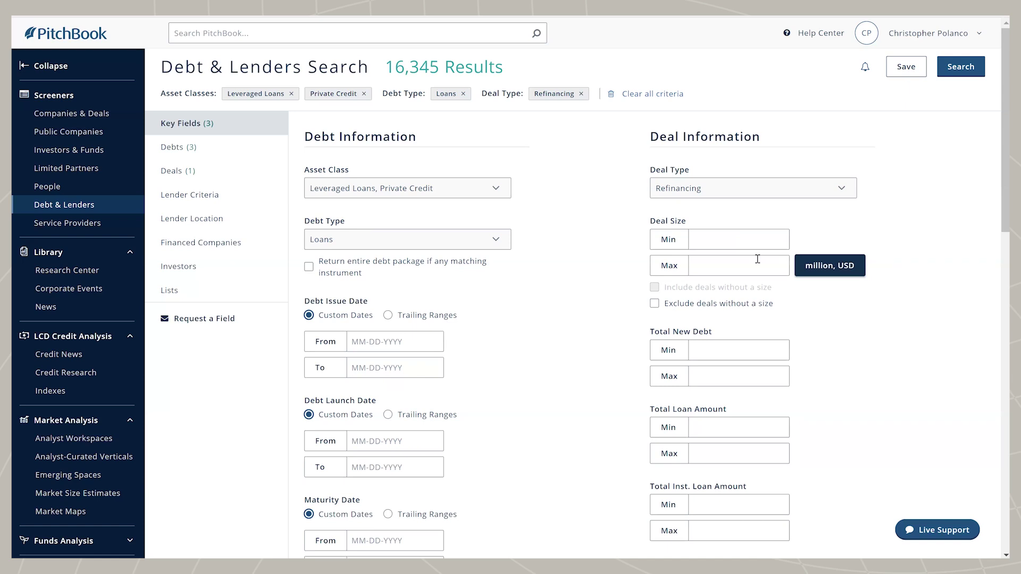
Set the maximum deal size to 500 million USD.
click(757, 259)
text(5)
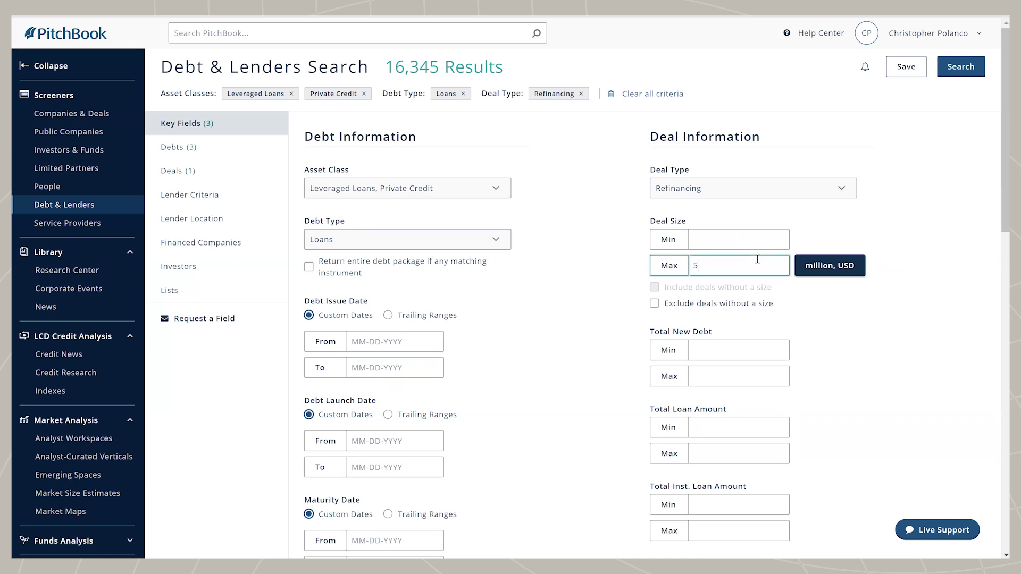
text(00)
click(691, 240)
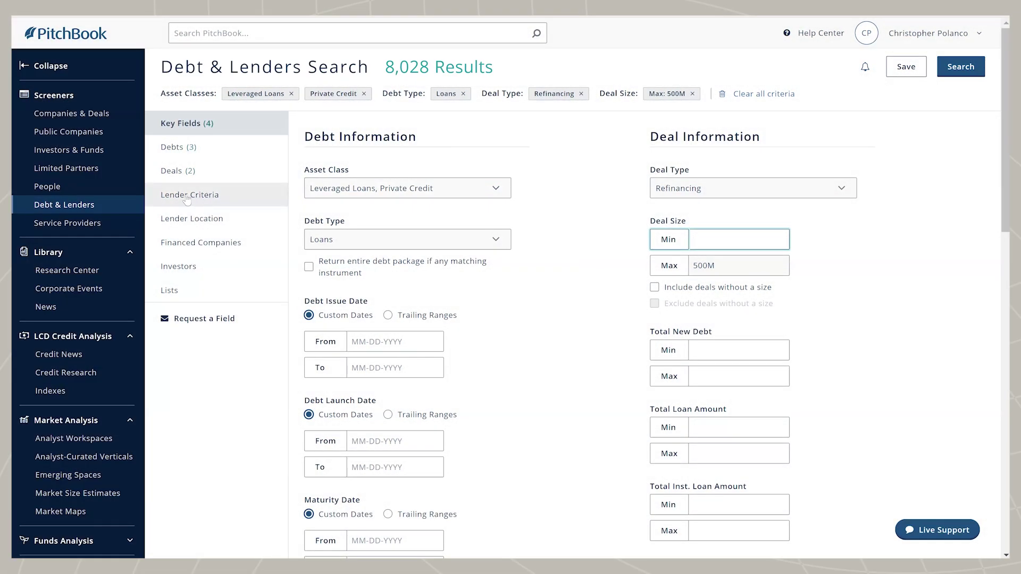
Examine the lender types available in the lender criteria.
click(187, 204)
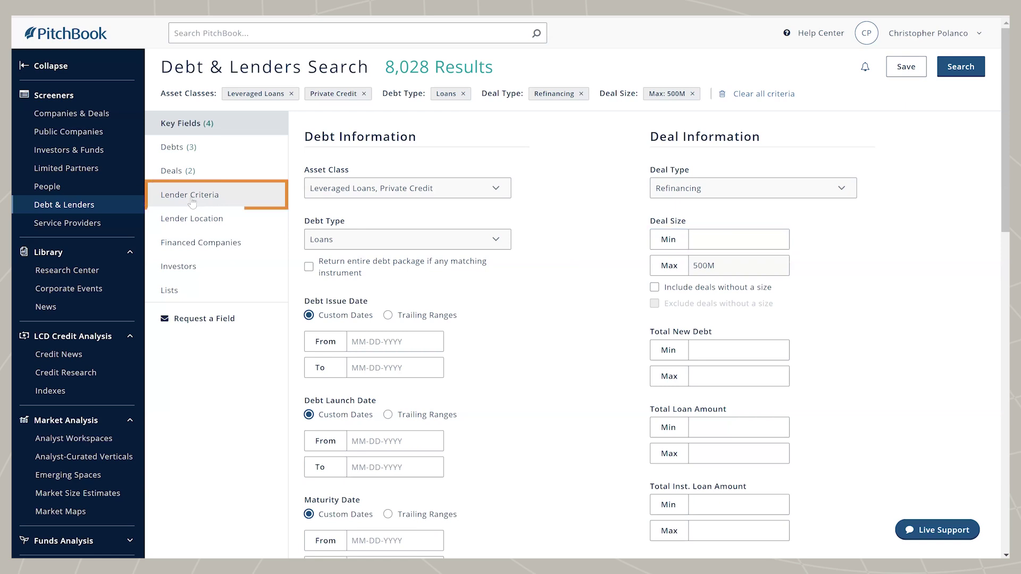
click(491, 257)
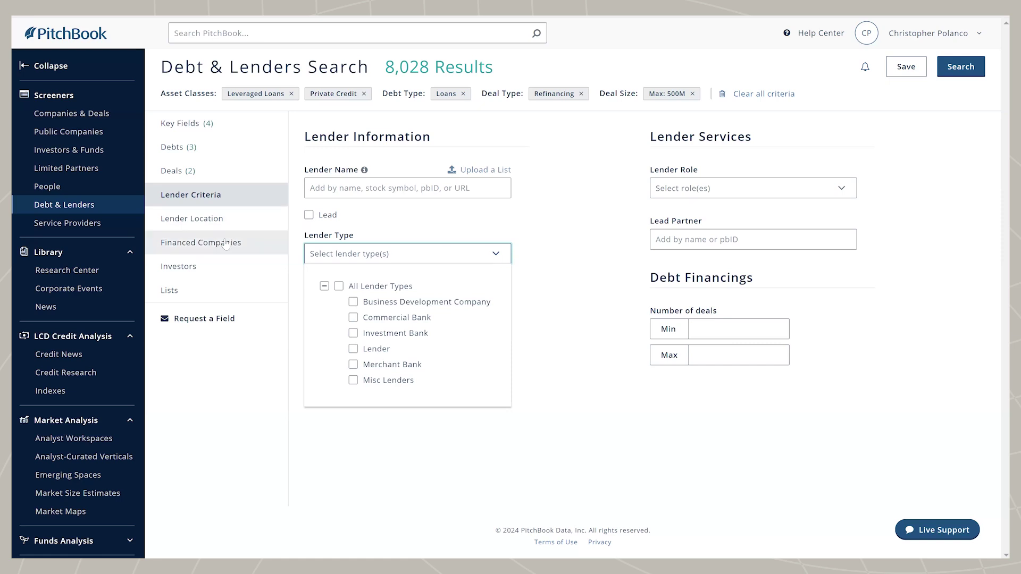
Restrict the financed companies to the ownership status Privately Held (backing).
click(202, 242)
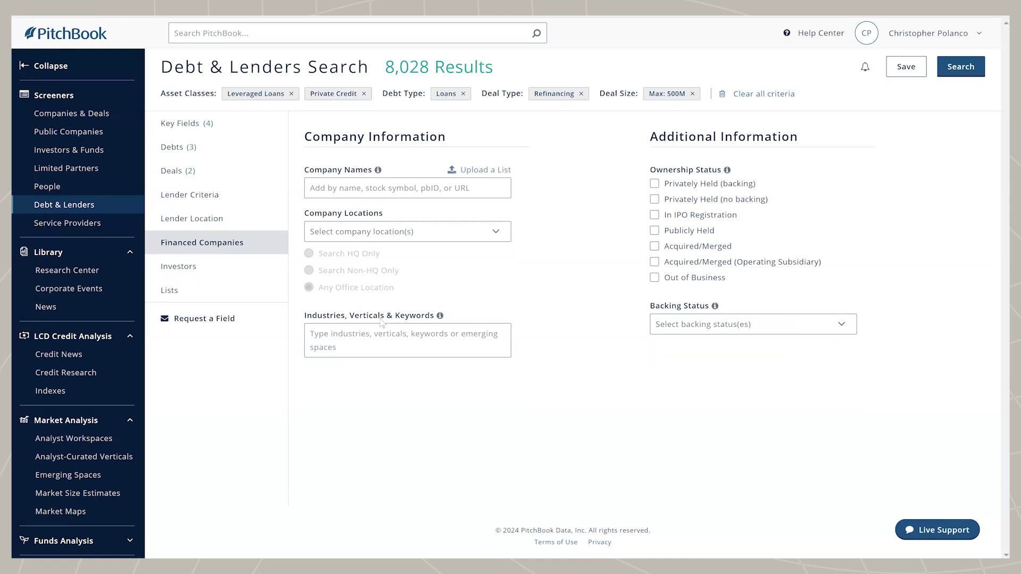
click(467, 232)
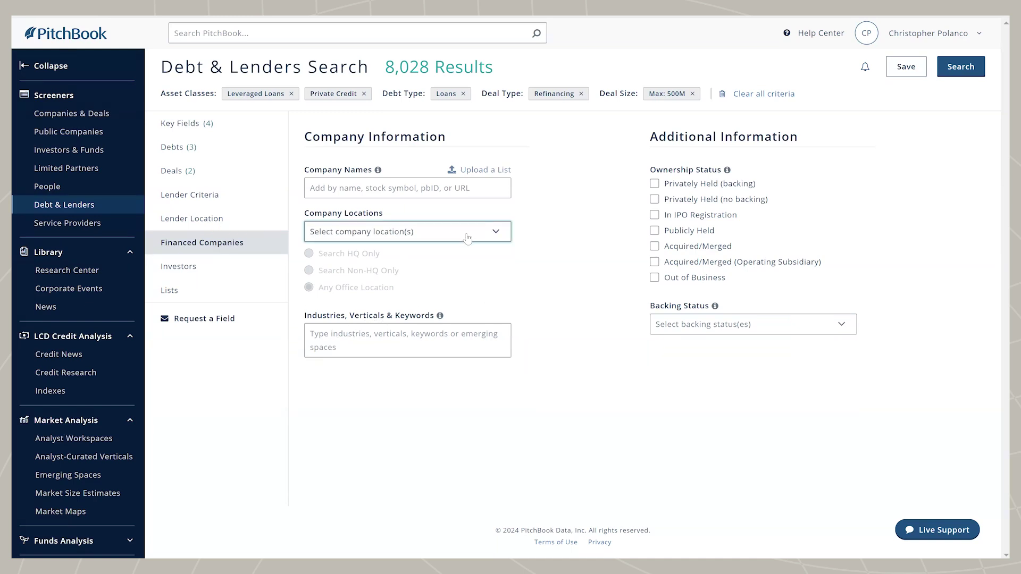
click(616, 173)
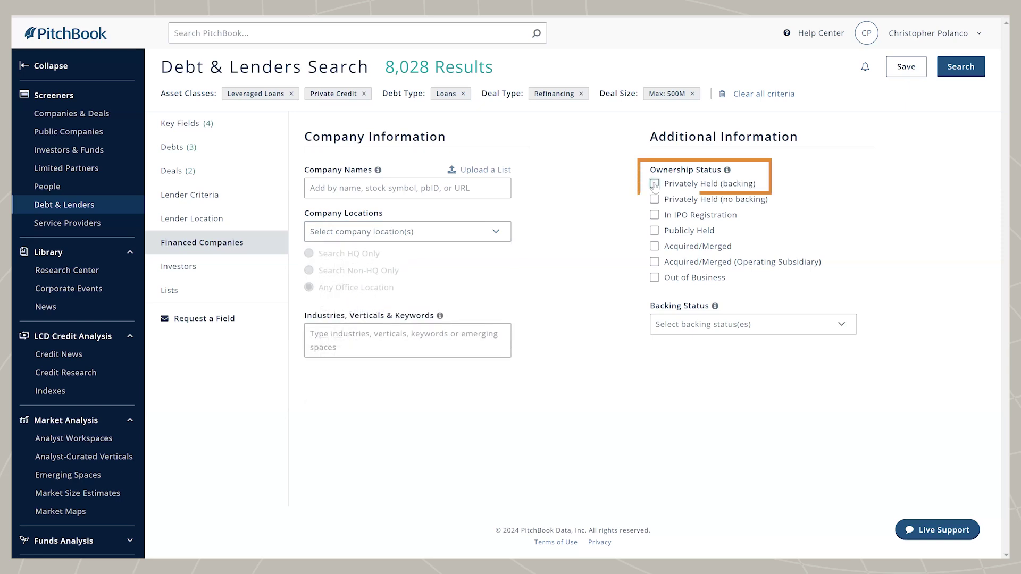
click(655, 184)
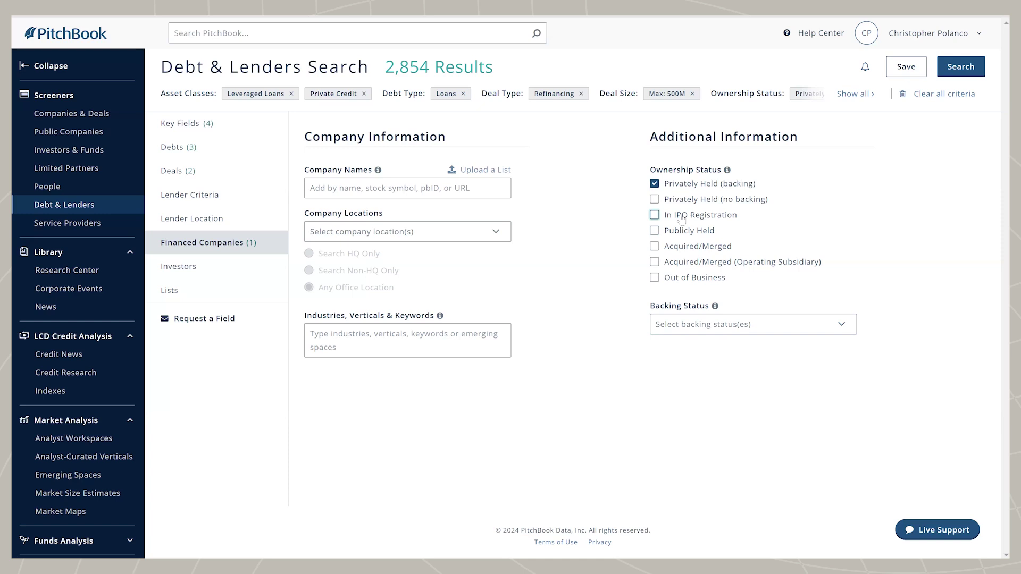
Set the financed companies' backing status to PE-backed and run the search.
click(690, 328)
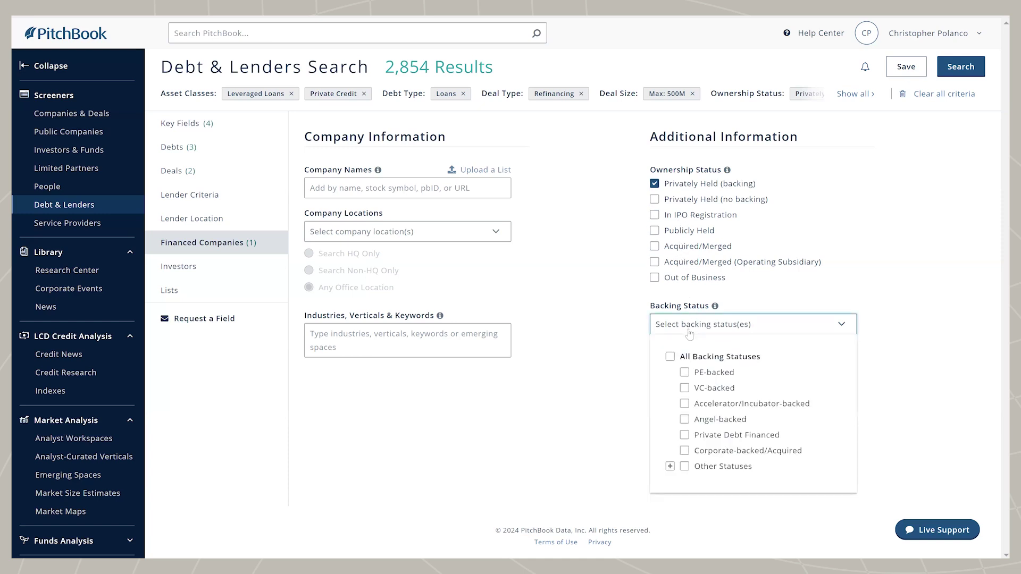
click(685, 373)
click(853, 198)
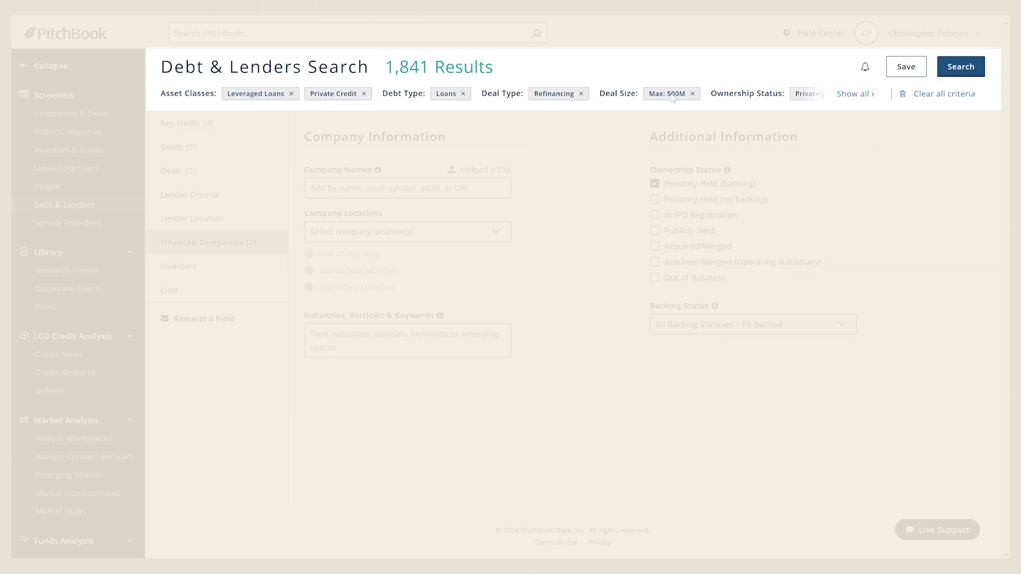
click(961, 67)
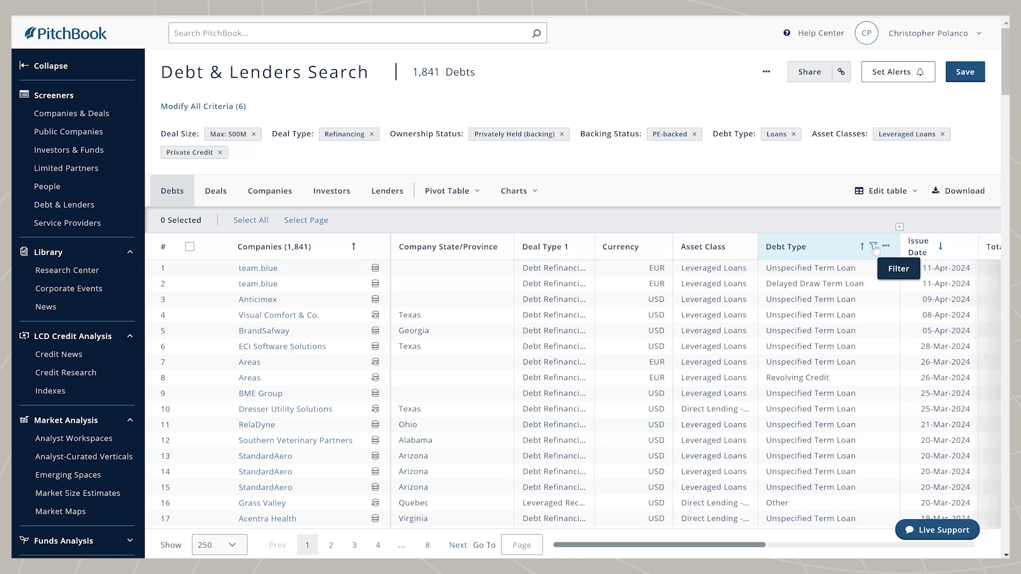
Switch the debt results table from the default layout to the Leveraged Loans layout.
scroll(697, 391, right, 2)
scroll(697, 390, right, 5)
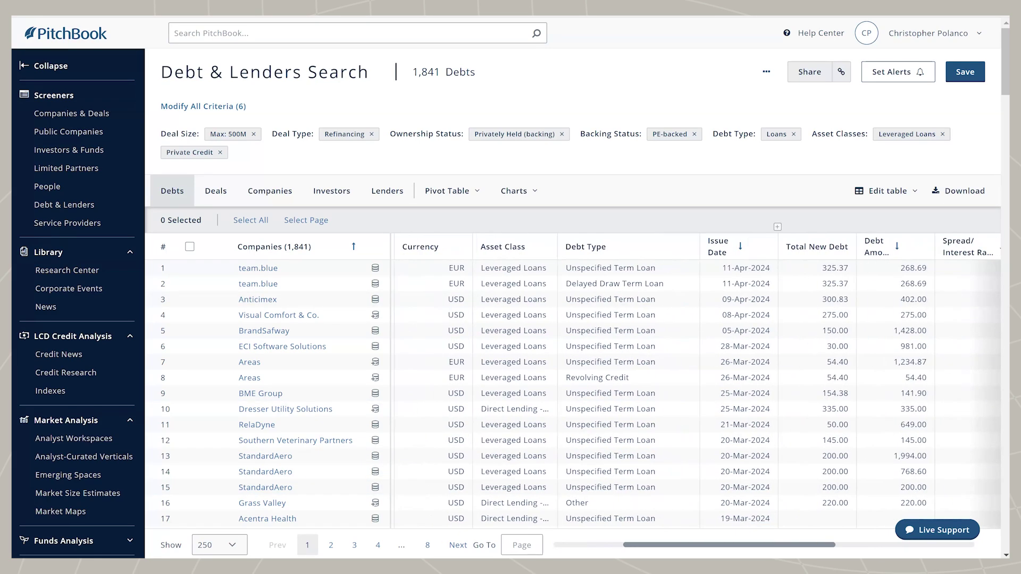
scroll(534, 375, left, 7)
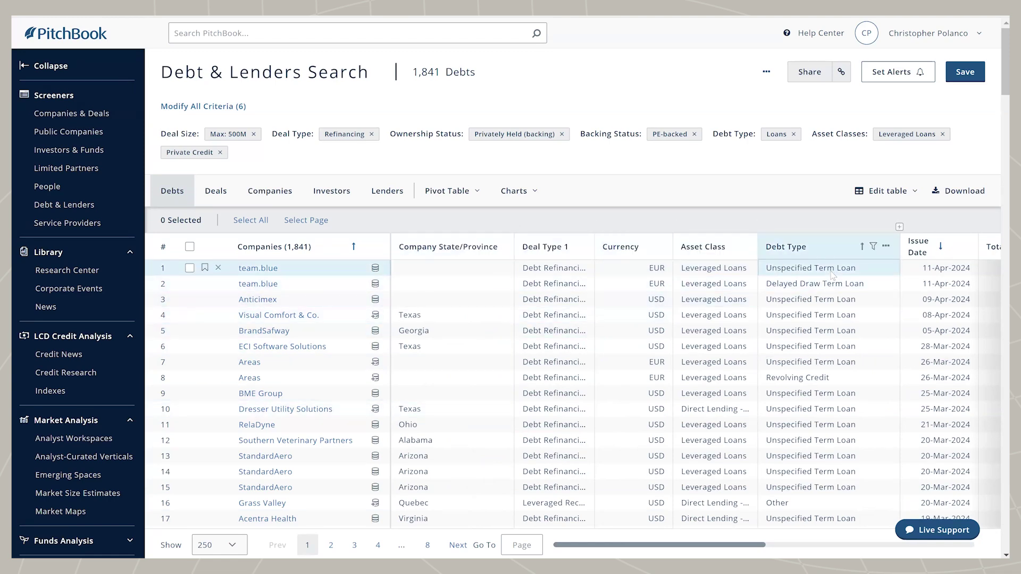
click(876, 198)
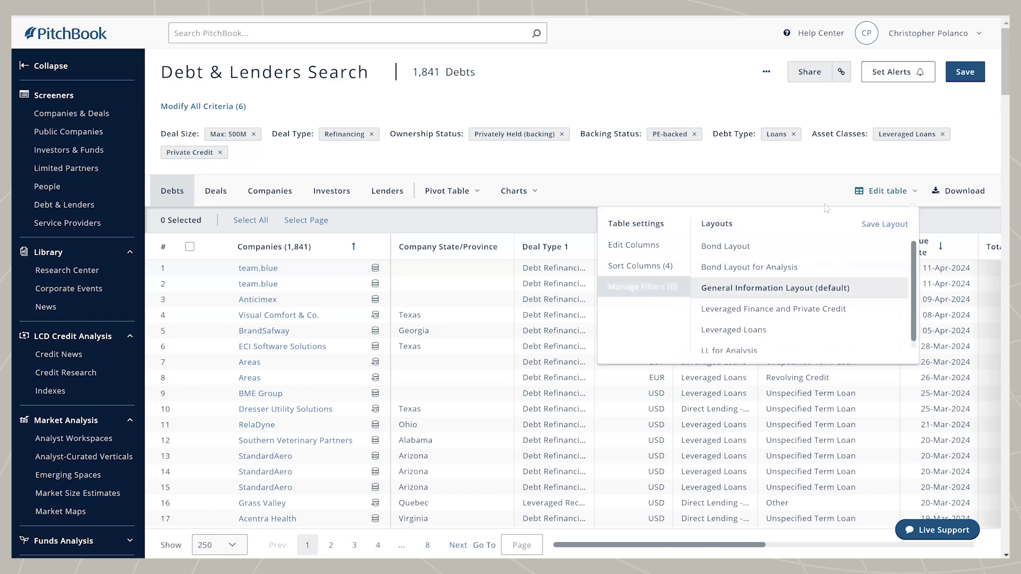
click(731, 338)
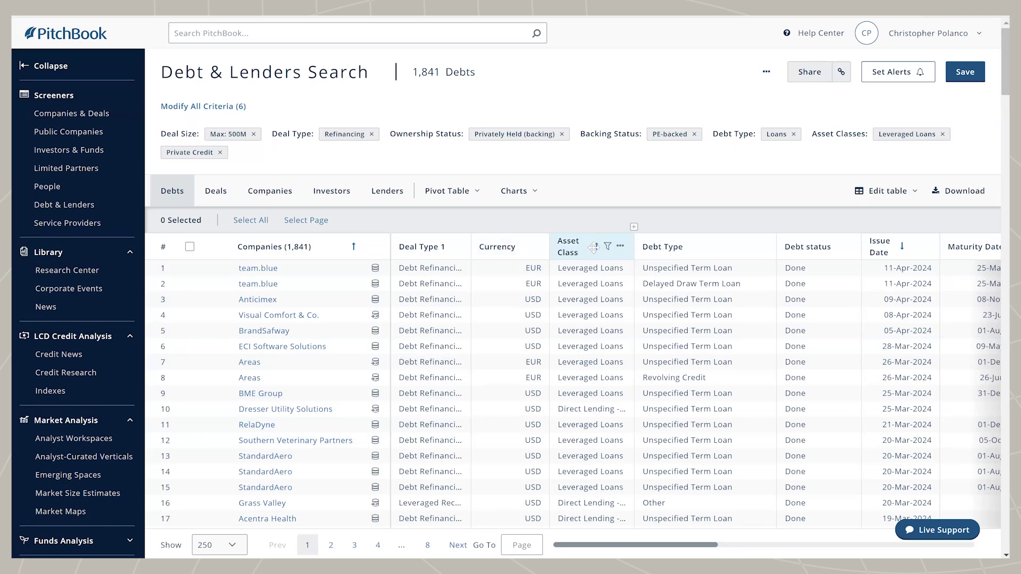
Check the filter options of the Debt status column and leave them unapplied.
drag(685, 545, 744, 544)
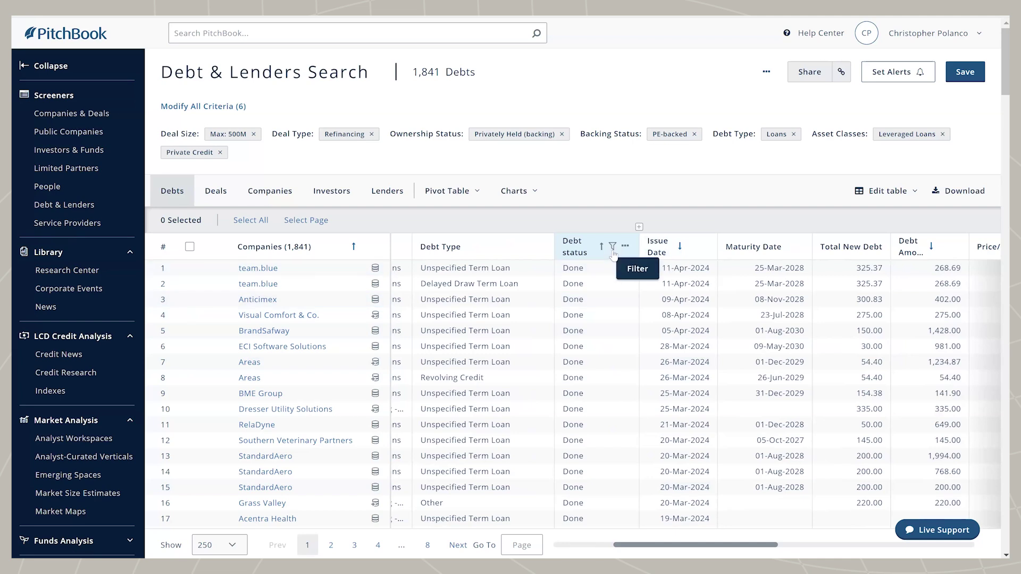
click(612, 246)
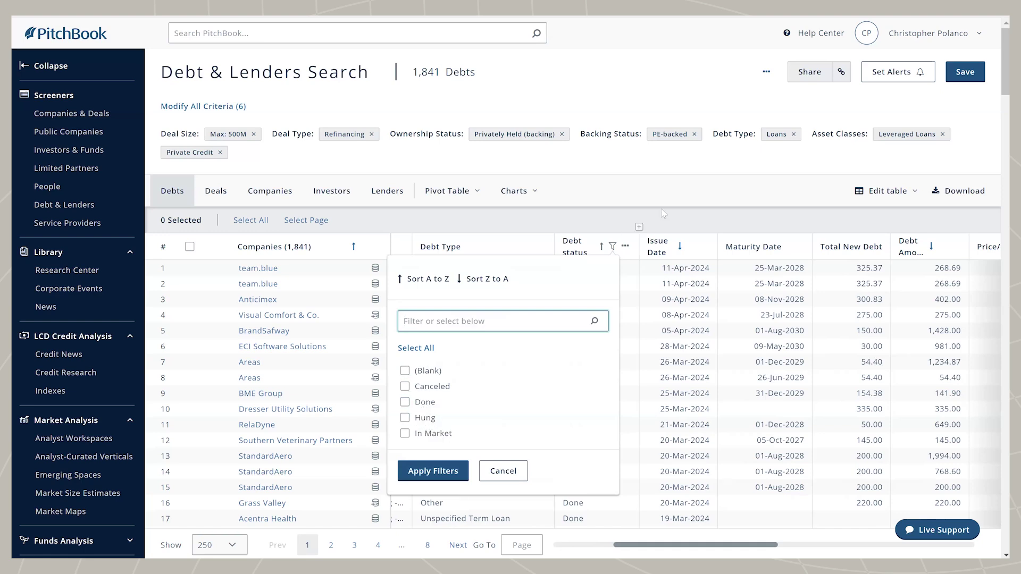
click(846, 183)
Review the company, deal and debt fields available as table columns and close the column editor without changes.
click(878, 193)
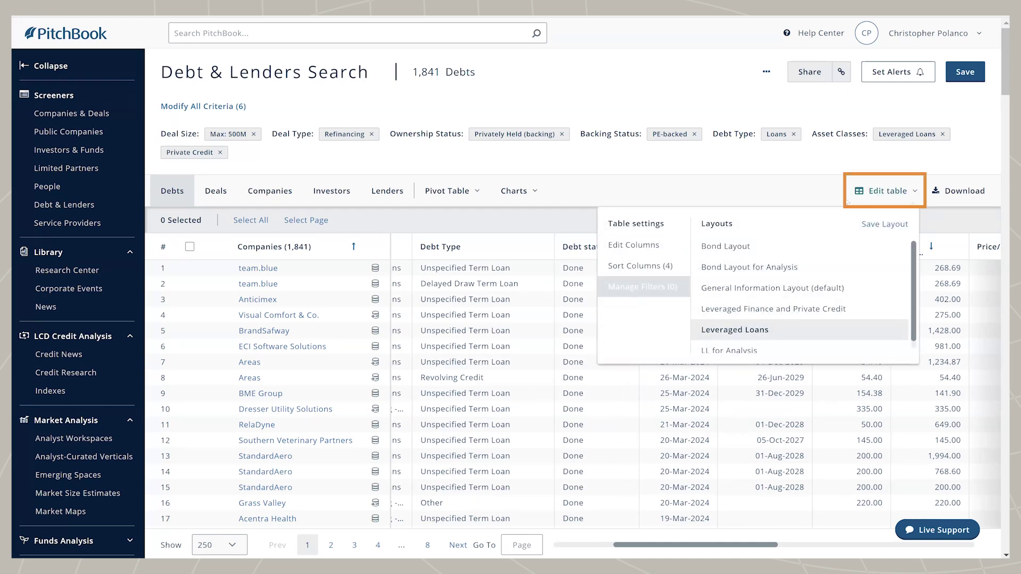
click(651, 245)
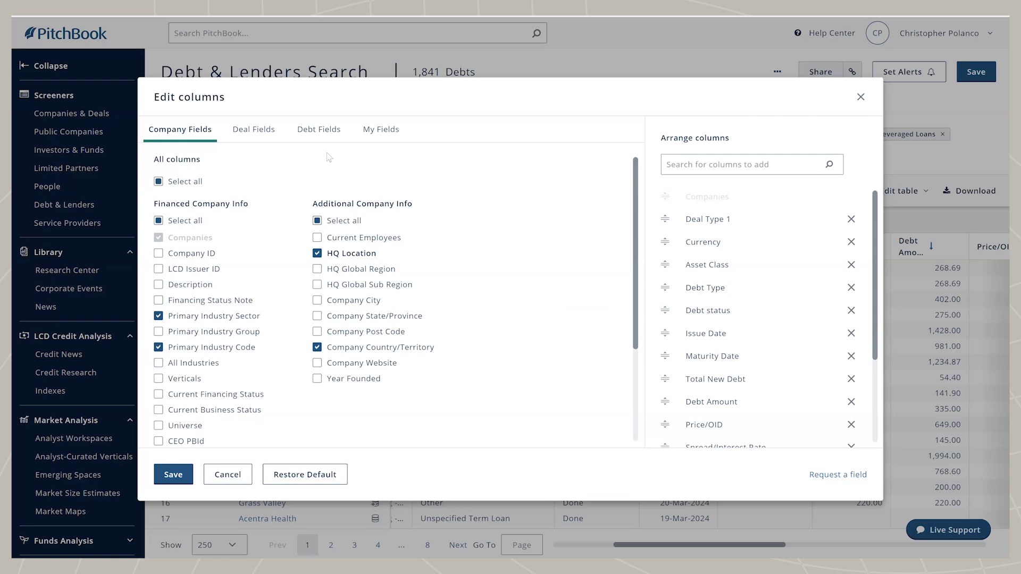
click(270, 138)
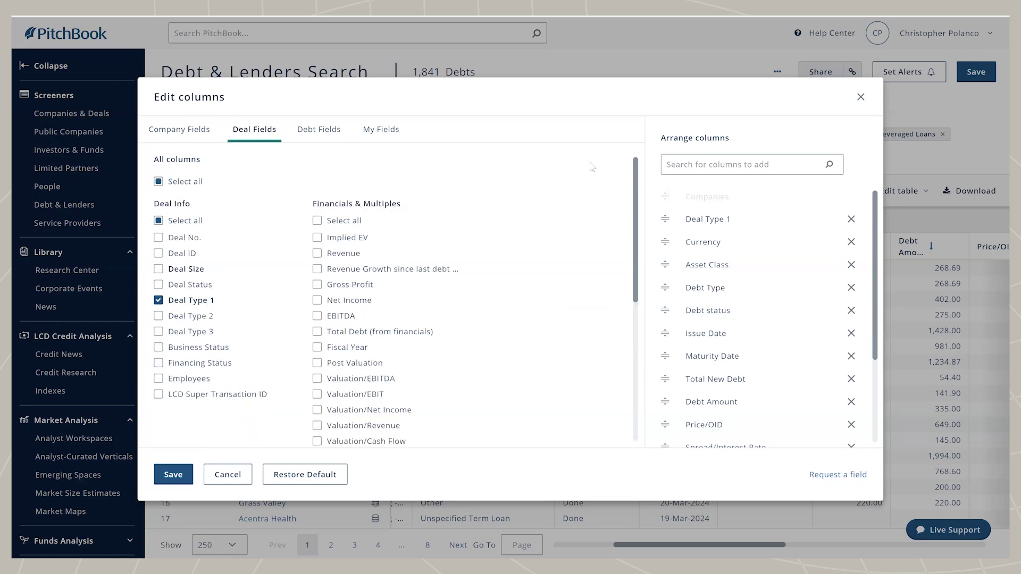
drag(636, 164, 627, 204)
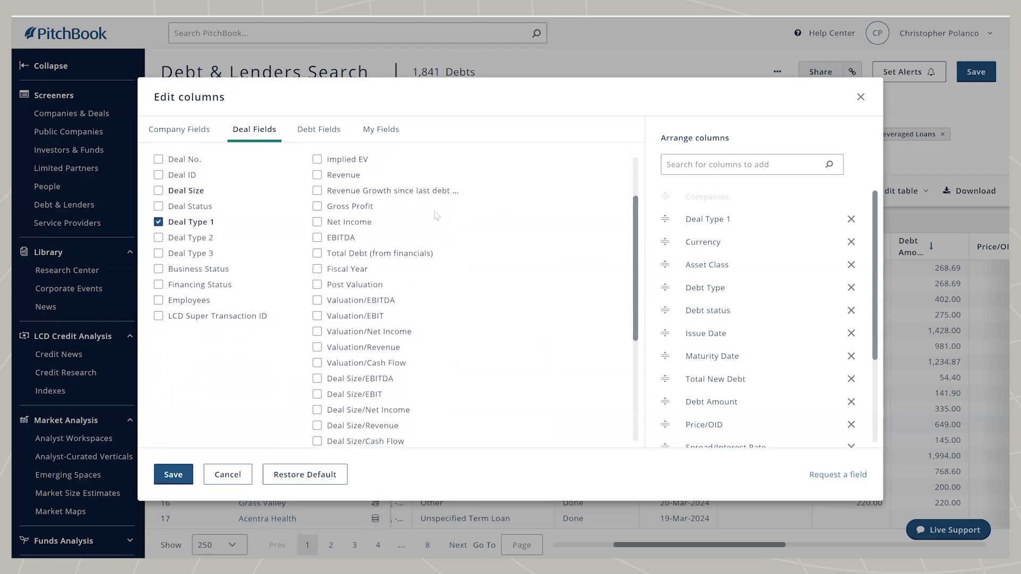
drag(636, 219, 635, 254)
click(308, 139)
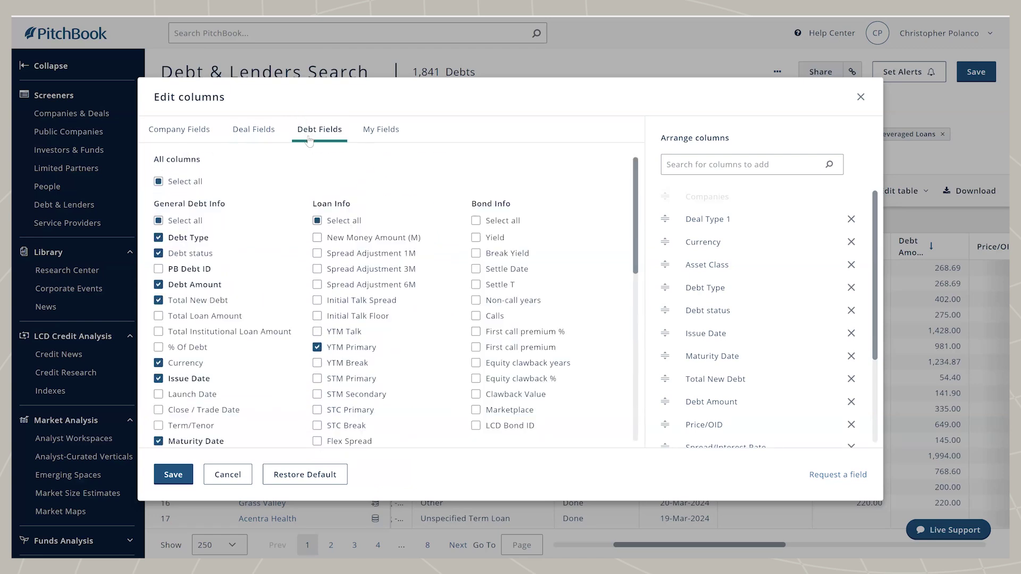
drag(634, 175, 642, 238)
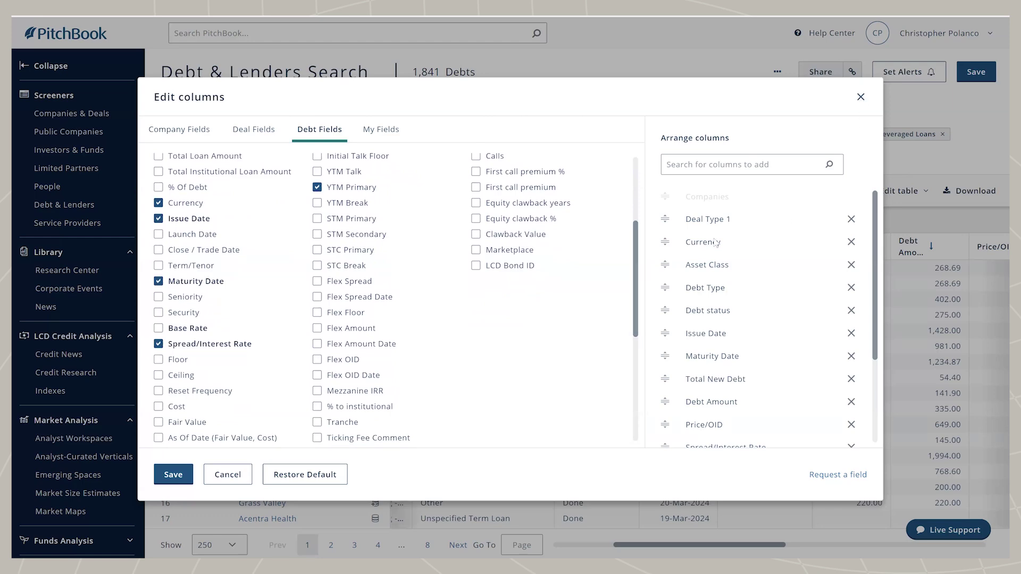
click(860, 97)
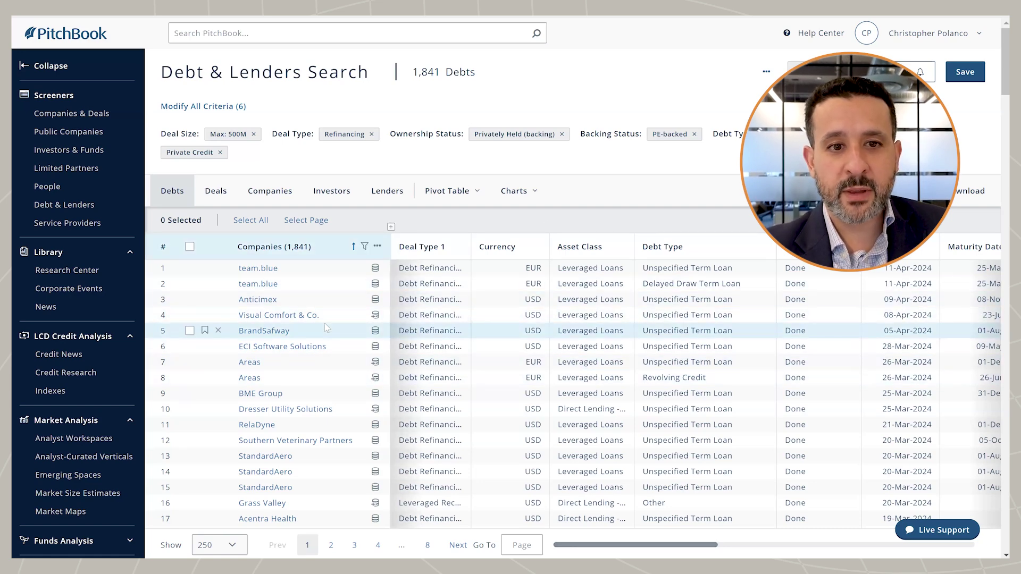
Open the ECI Software Solutions company profile from the debt results and view its LCD credit news.
click(279, 348)
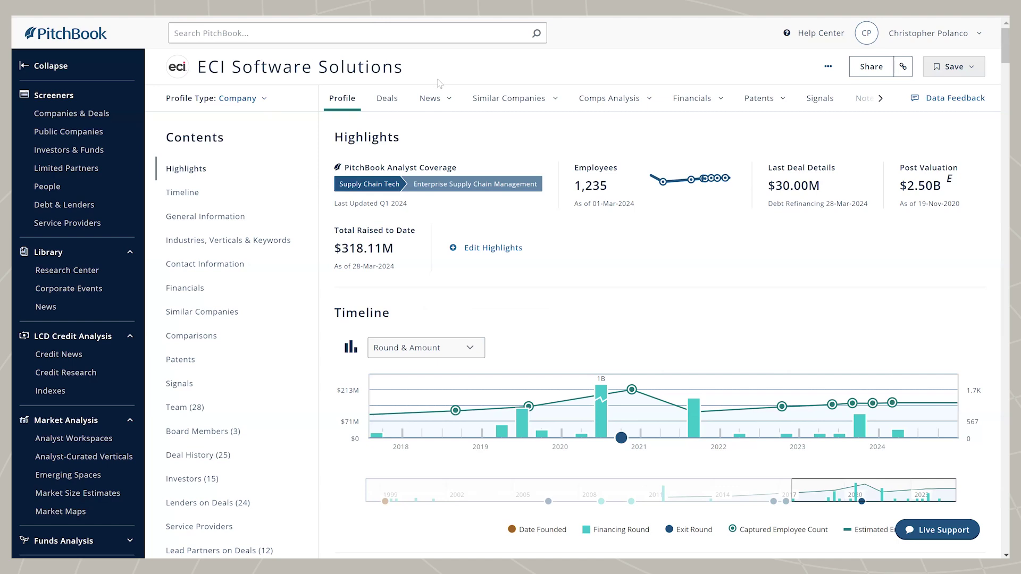
mouse_move(475, 114)
mouse_move(434, 106)
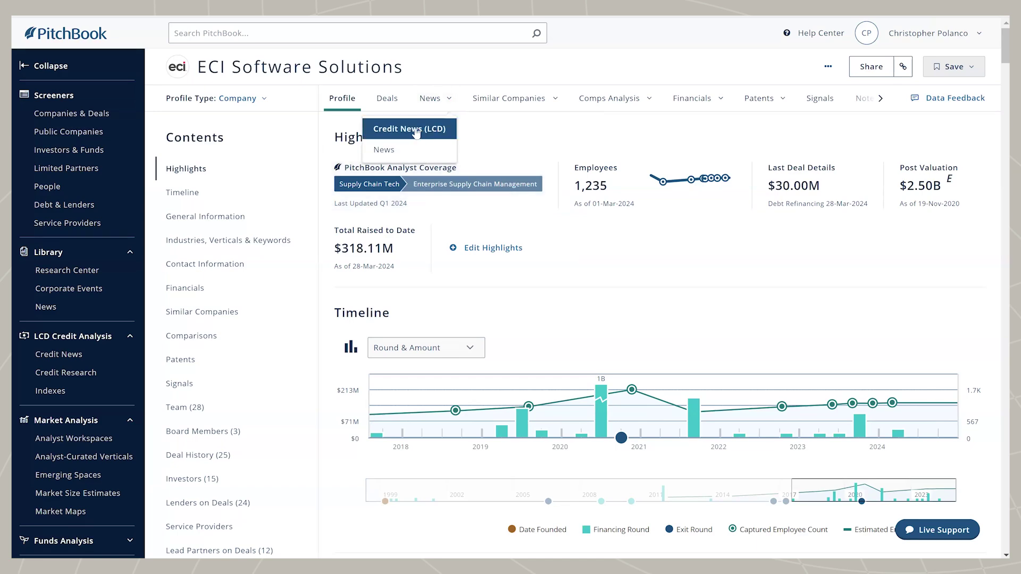
click(416, 130)
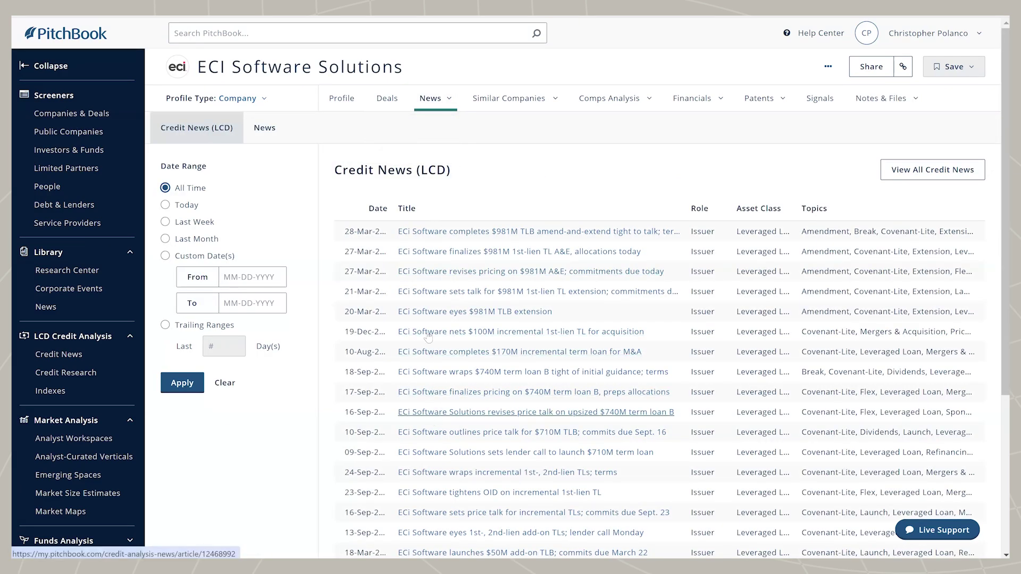
Review the full deal history of ECI Software Solutions.
click(399, 109)
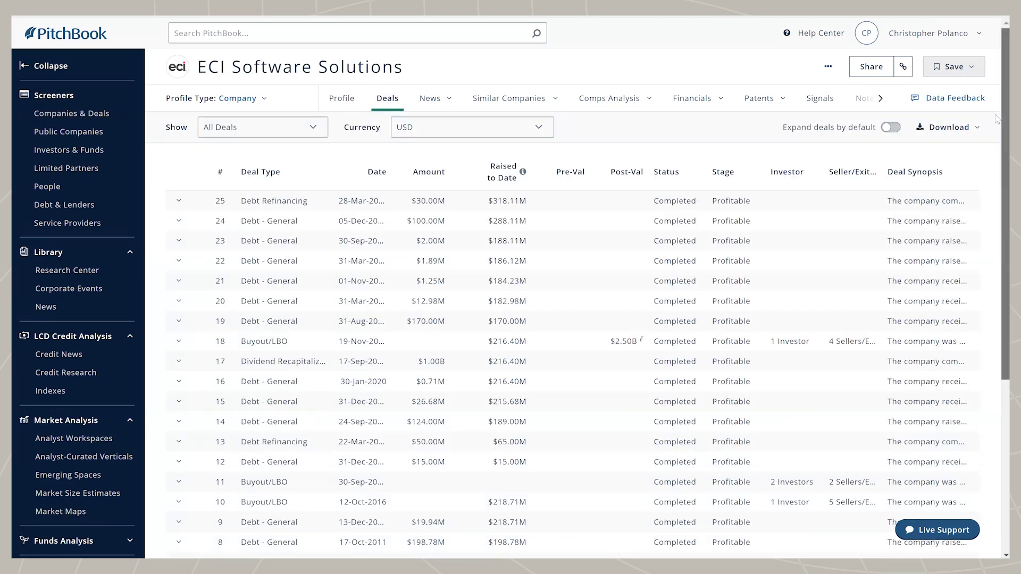
scroll(995, 133, down, 1)
scroll(995, 150, down, 2)
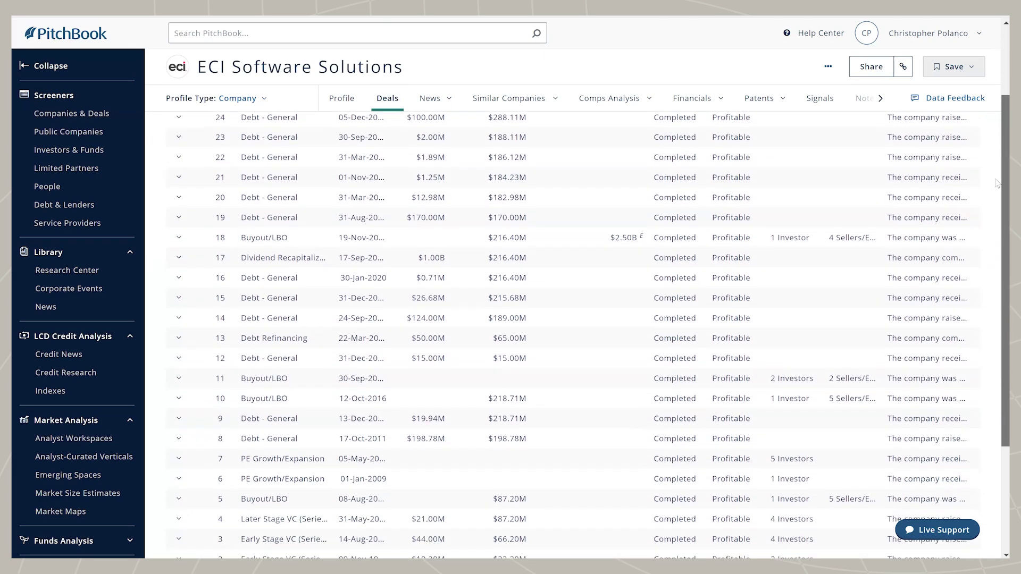
scroll(997, 48, up, 3)
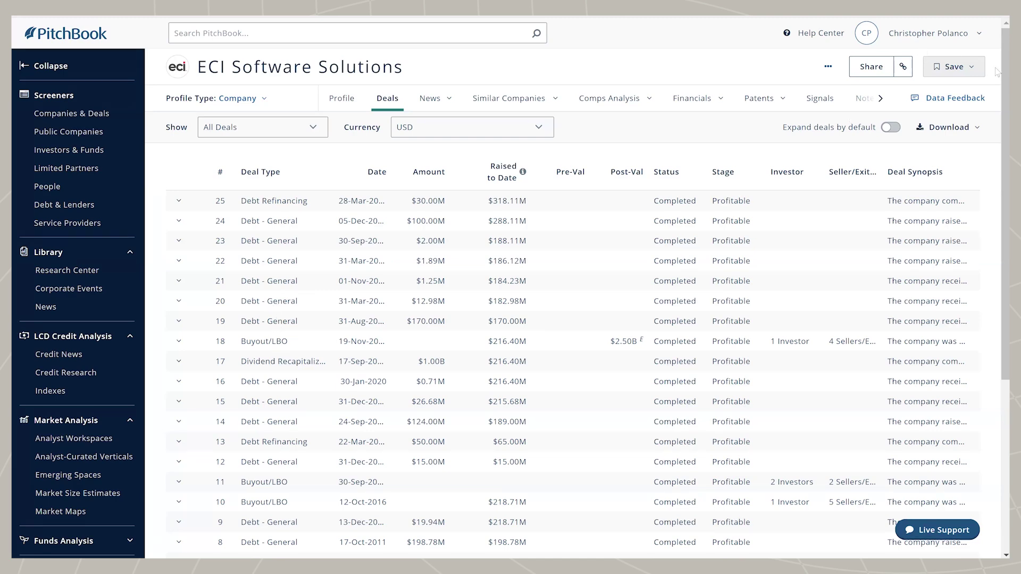
scroll(996, 314, down, 5)
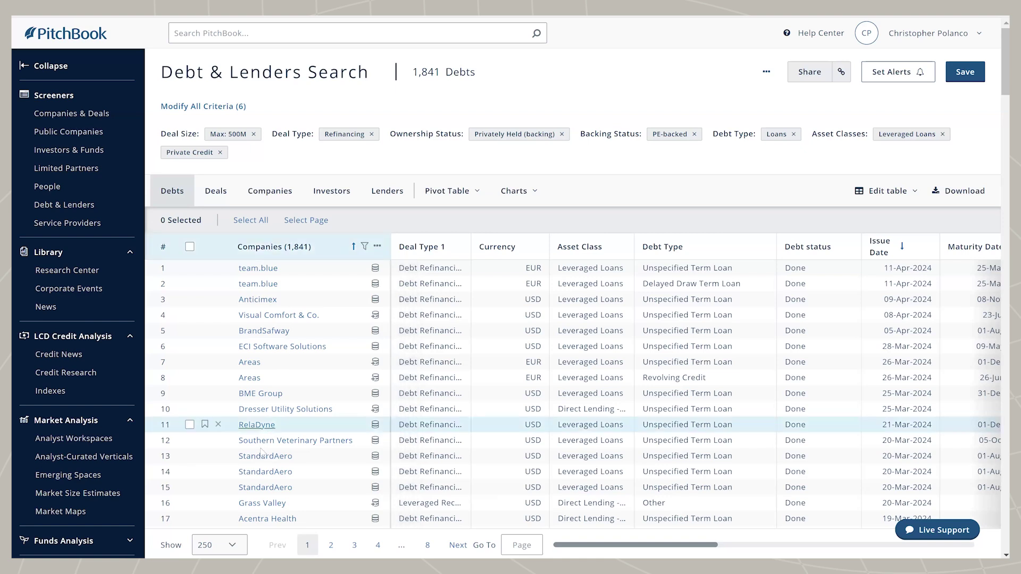
Show the search's lenders and filter them by primary lender type Business Development Company.
click(380, 191)
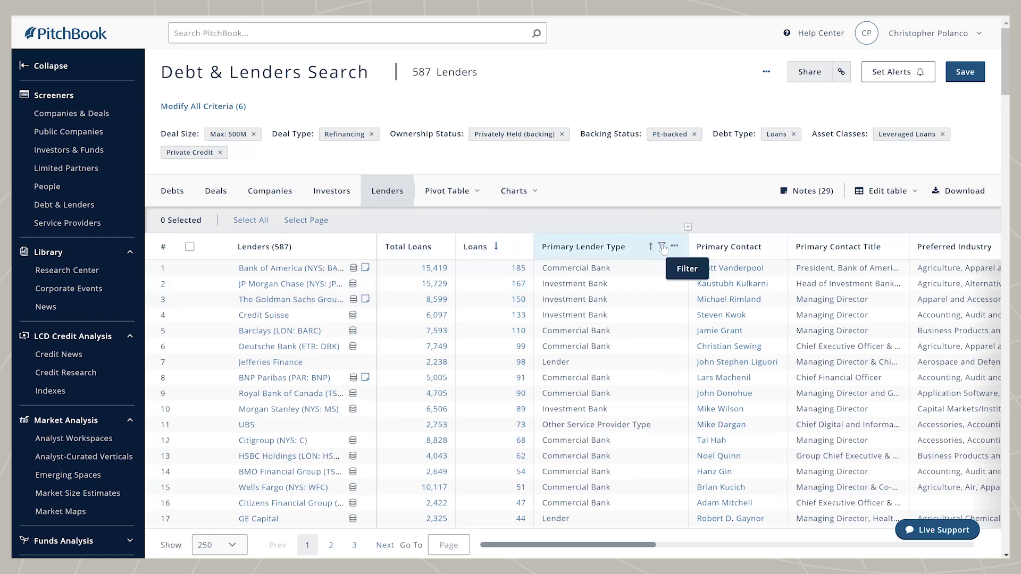
click(662, 247)
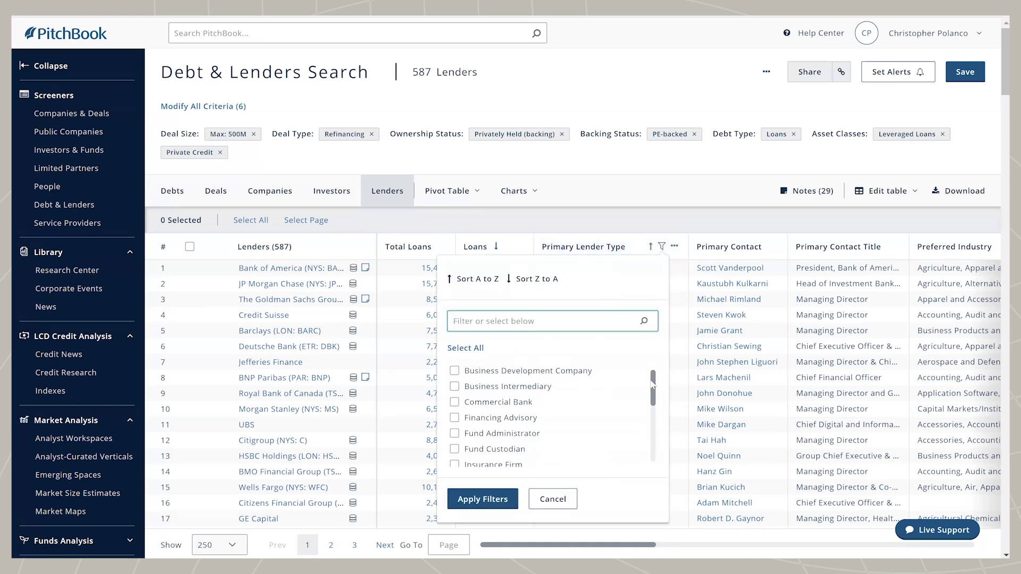
scroll(654, 383, down, 1)
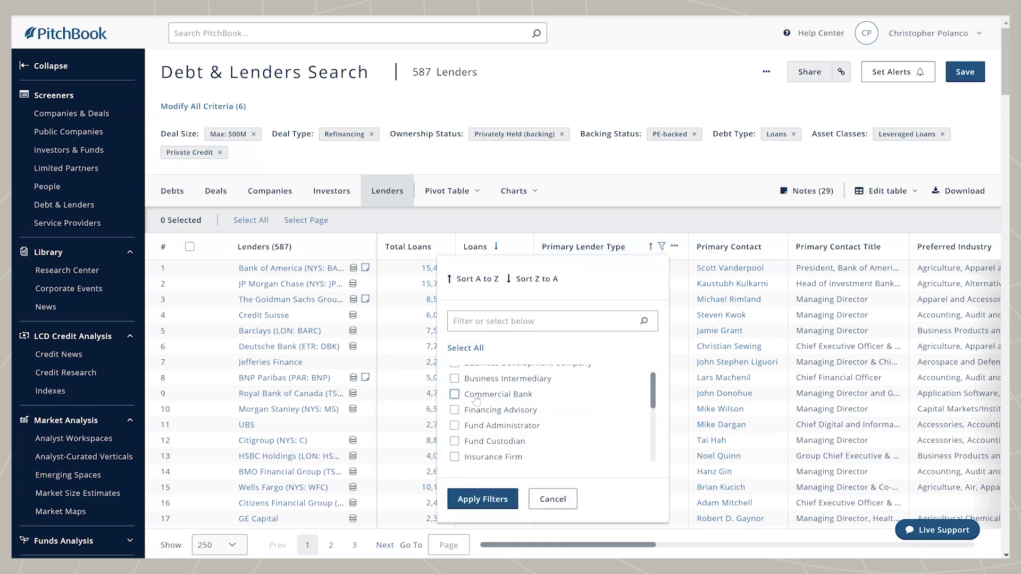
scroll(455, 372, up, 1)
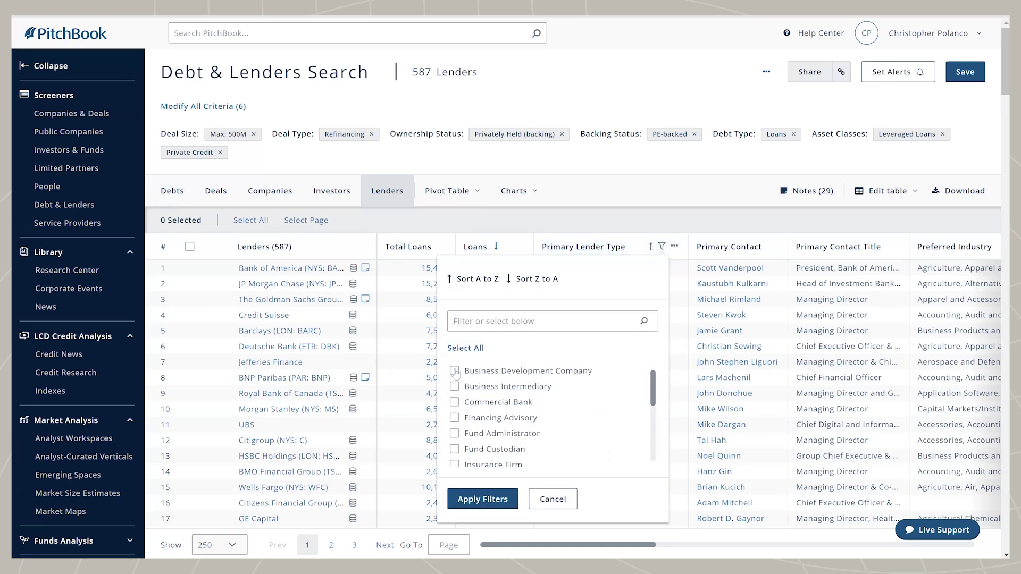
click(482, 500)
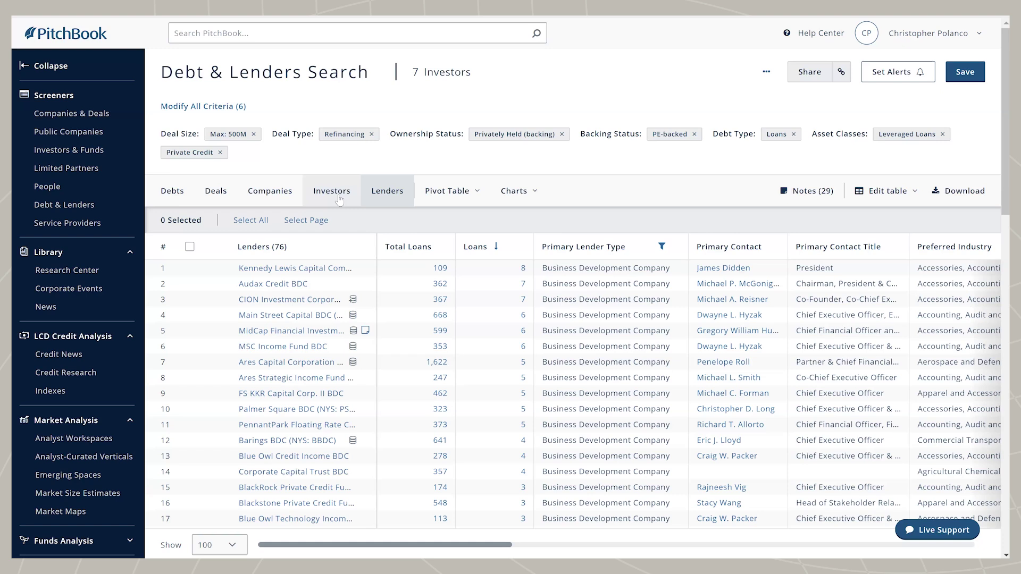
Chart the debt data of the search using the filters from Debts.
click(468, 197)
click(528, 193)
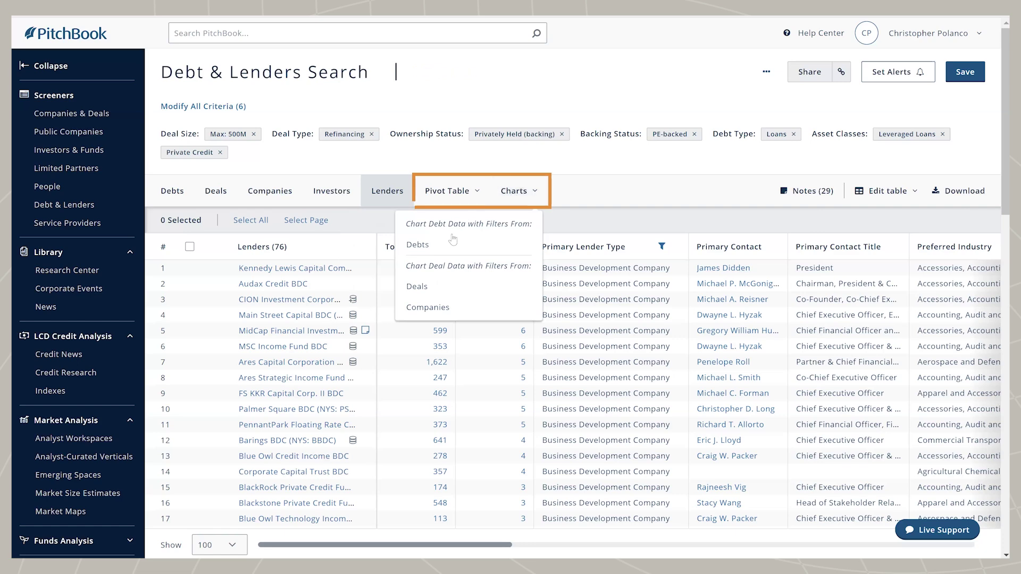
click(445, 244)
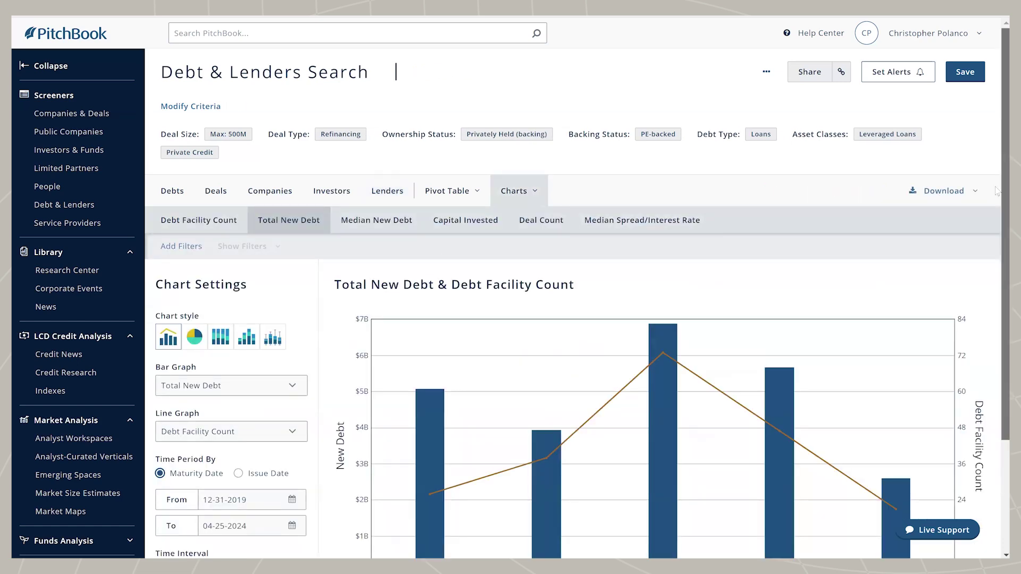
scroll(993, 231, down, 2)
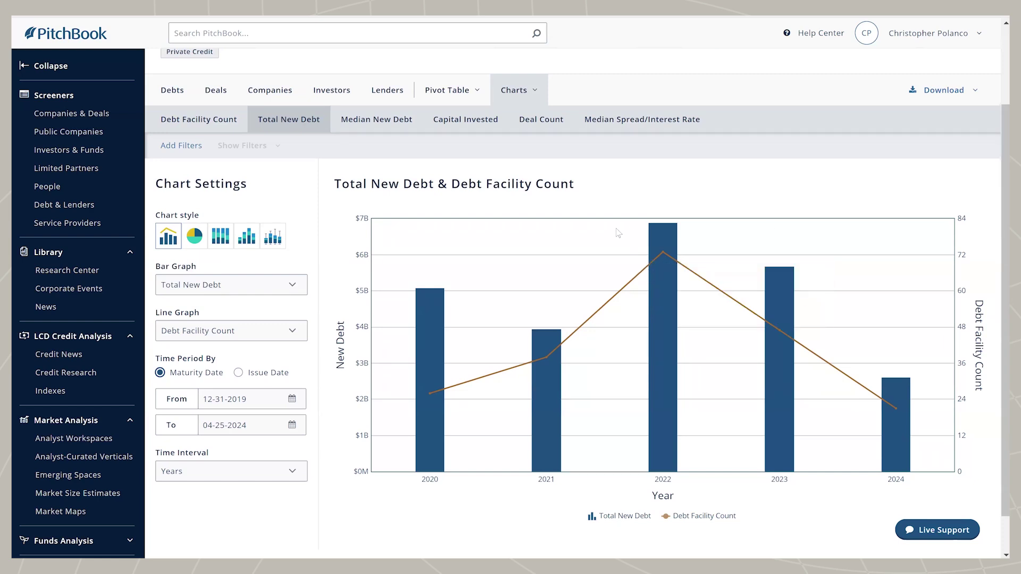
Check the available line graph measures without changing them and set the chart's time period to Issue Date.
click(295, 332)
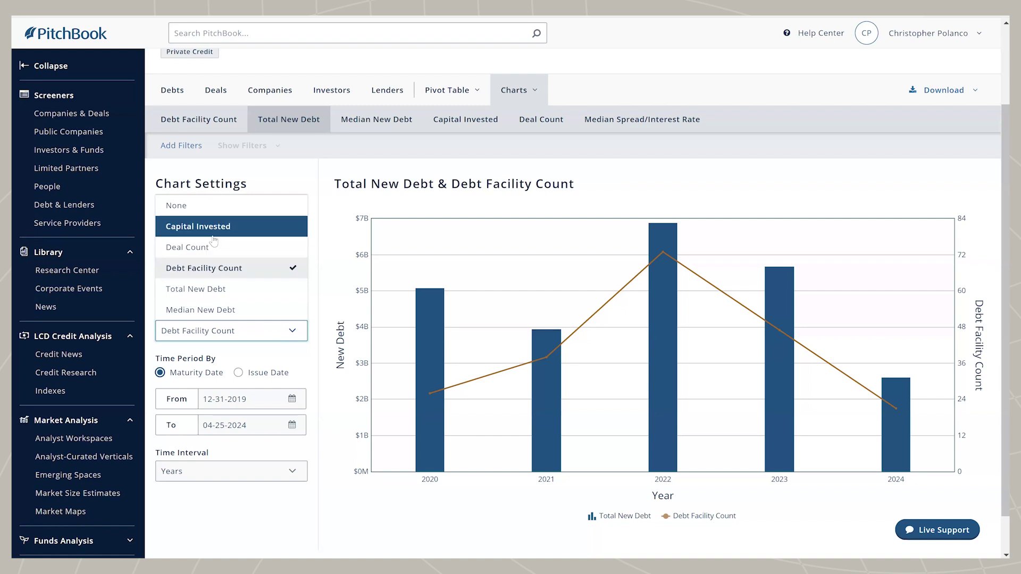
click(490, 151)
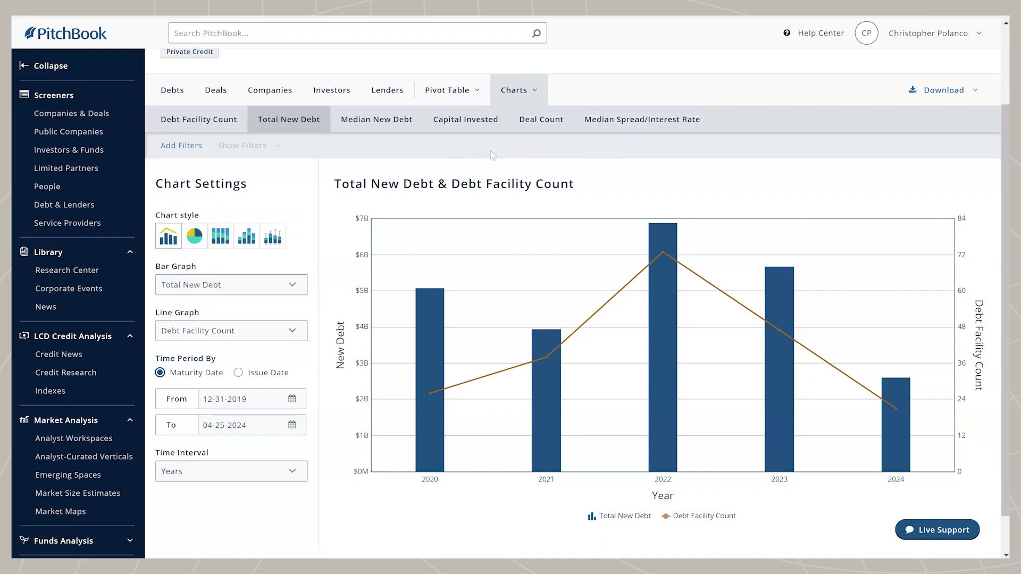
click(240, 374)
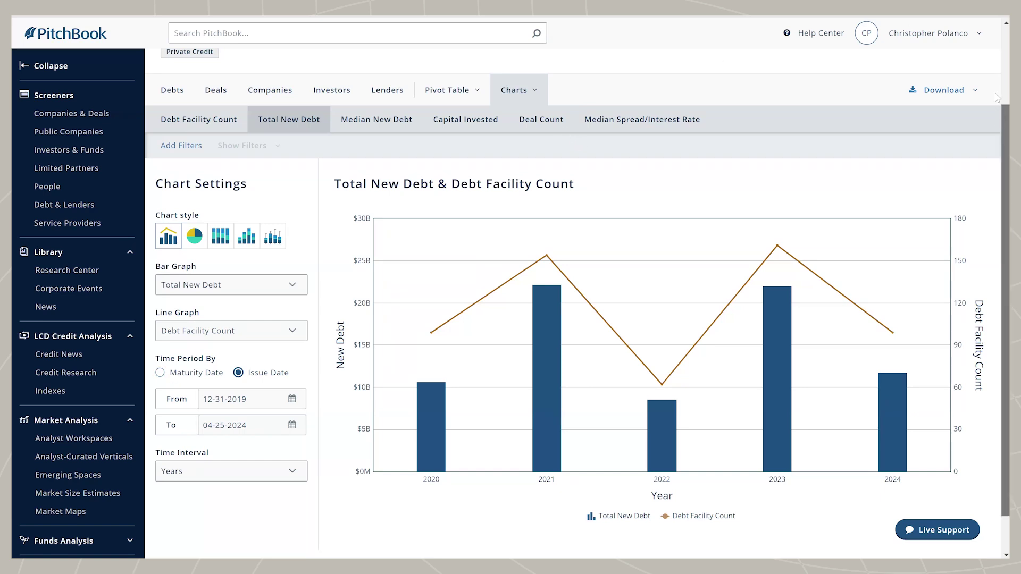
scroll(996, 104, up, 3)
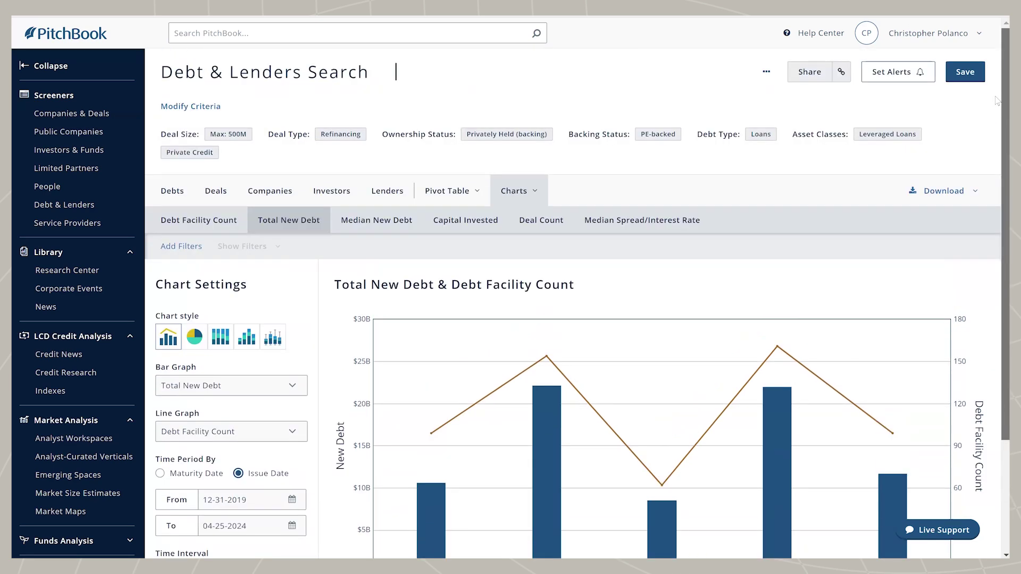
Return to the debts results and review the options for saving the search or a list, leaving without saving.
click(177, 190)
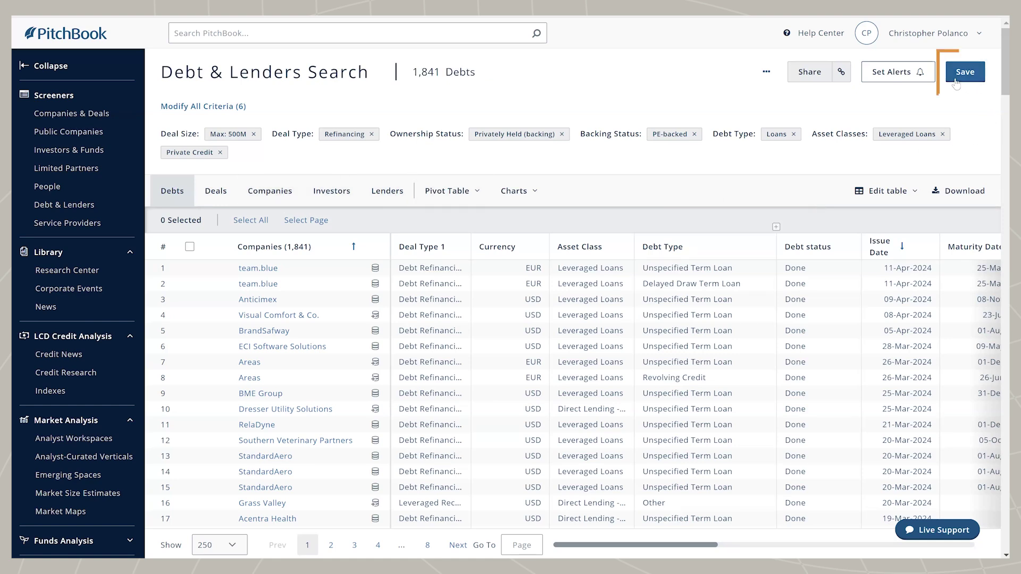
click(957, 80)
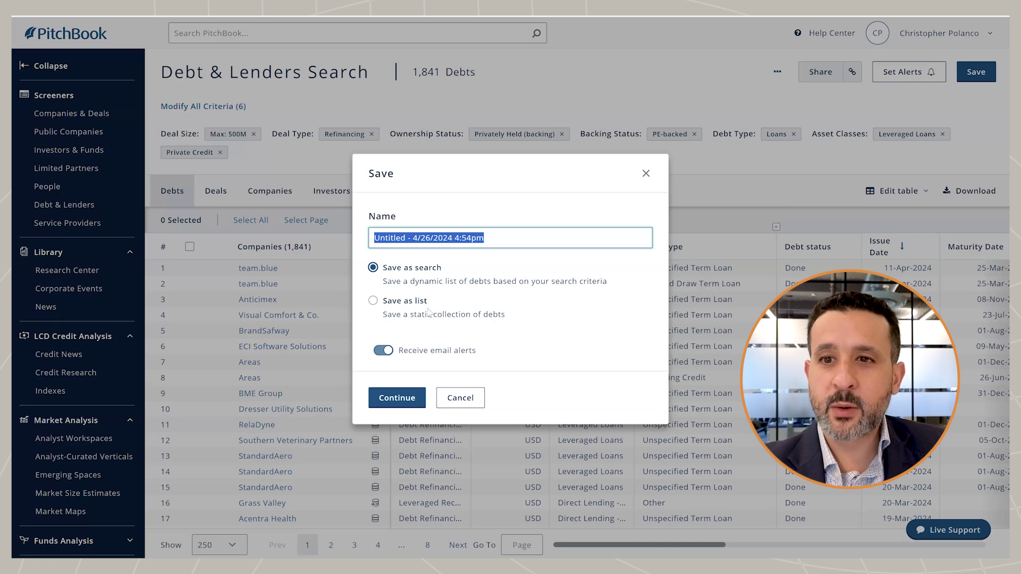
click(460, 398)
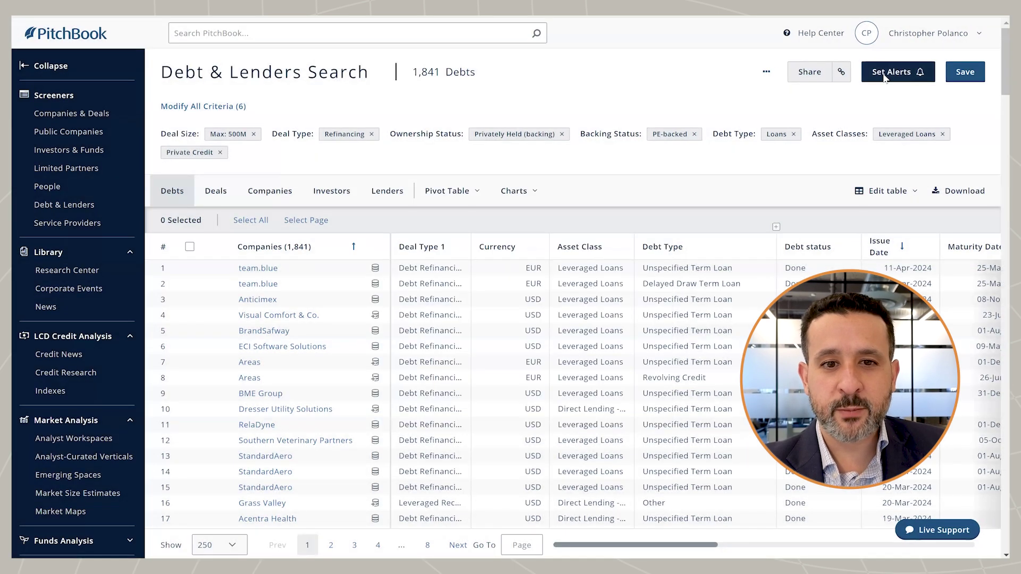
Review the search's email alert settings, including the Lender Management Changes sub-options, and leave them unchanged.
click(885, 77)
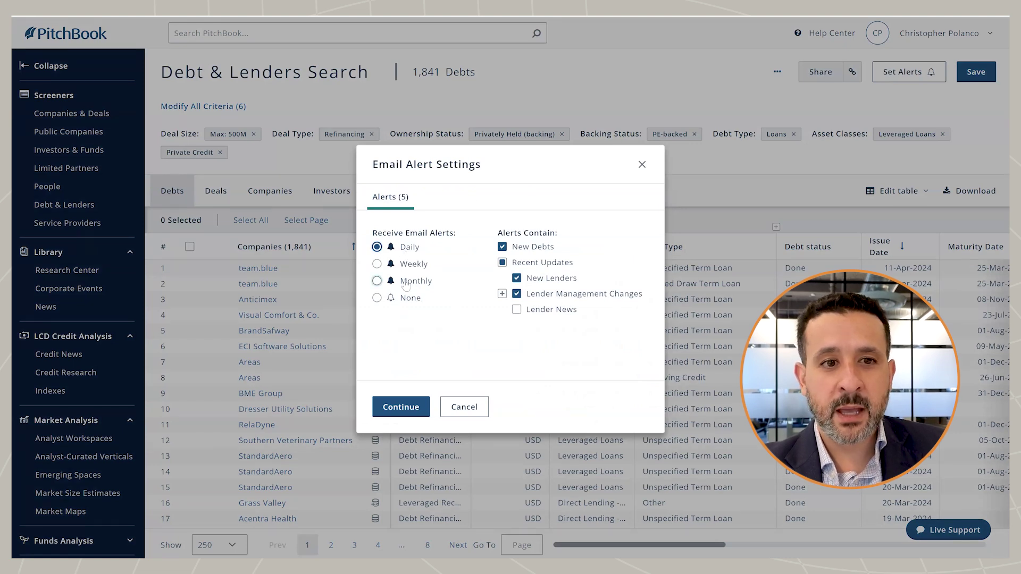
click(502, 294)
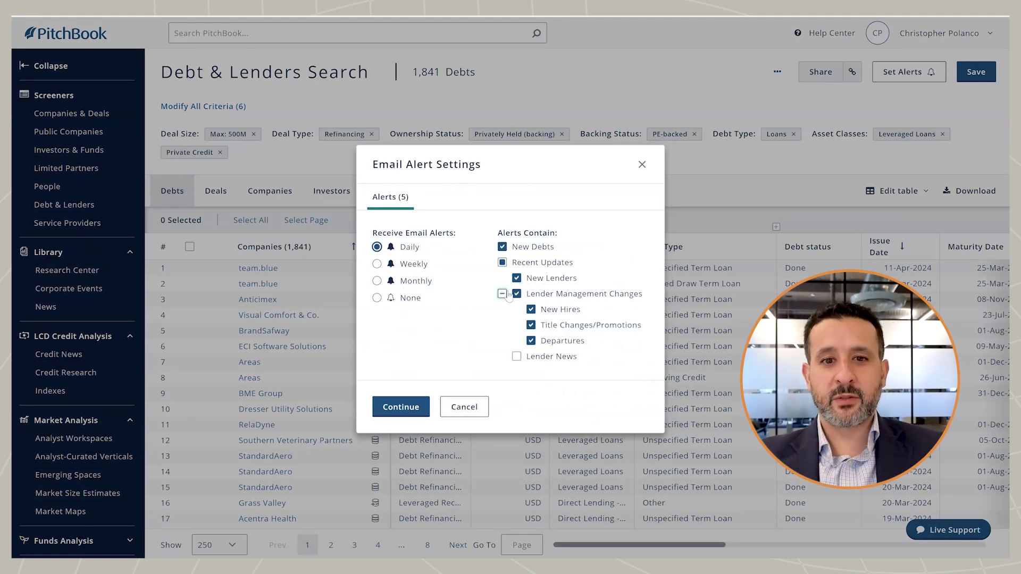
click(465, 407)
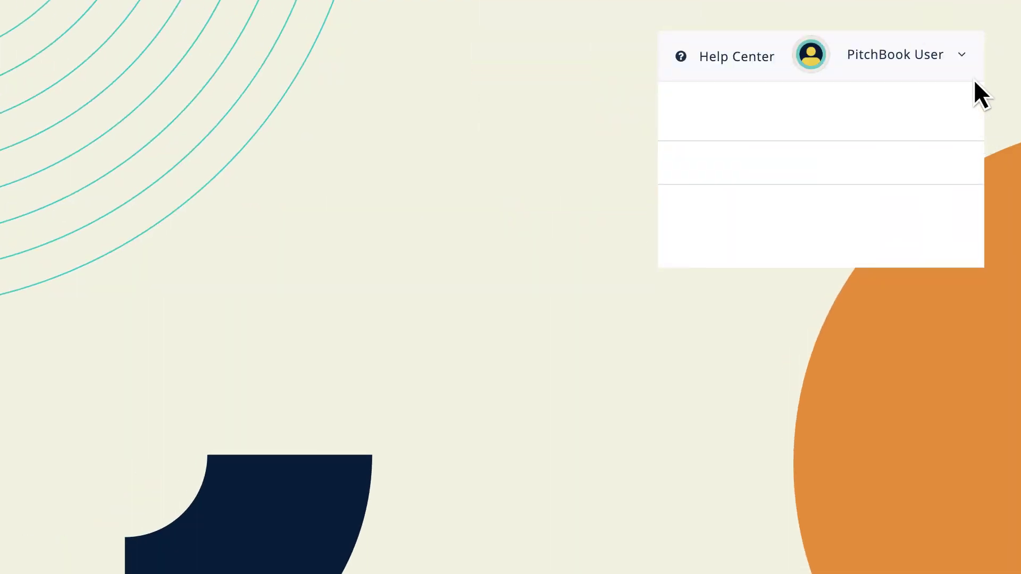
click(962, 54)
click(959, 210)
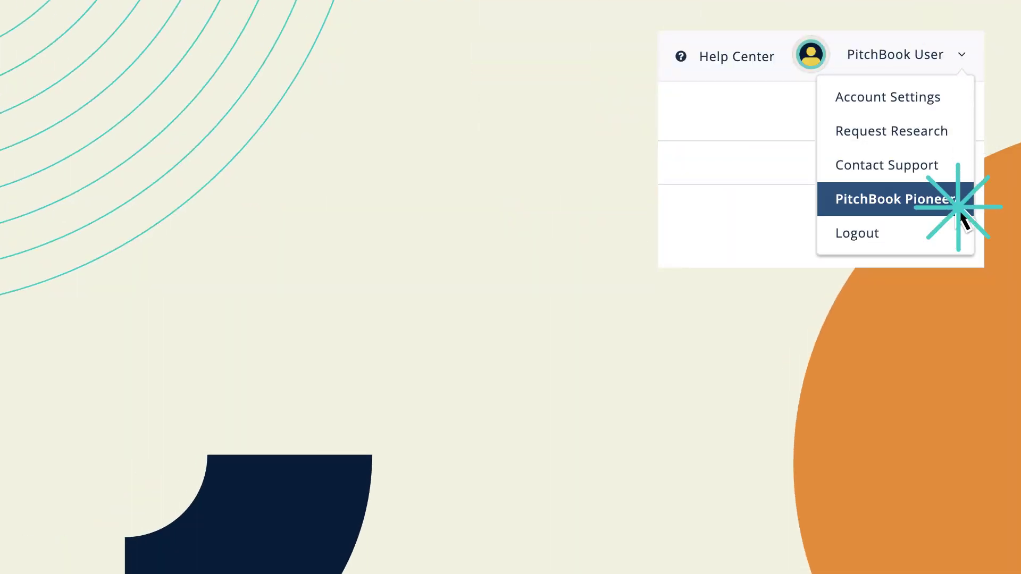